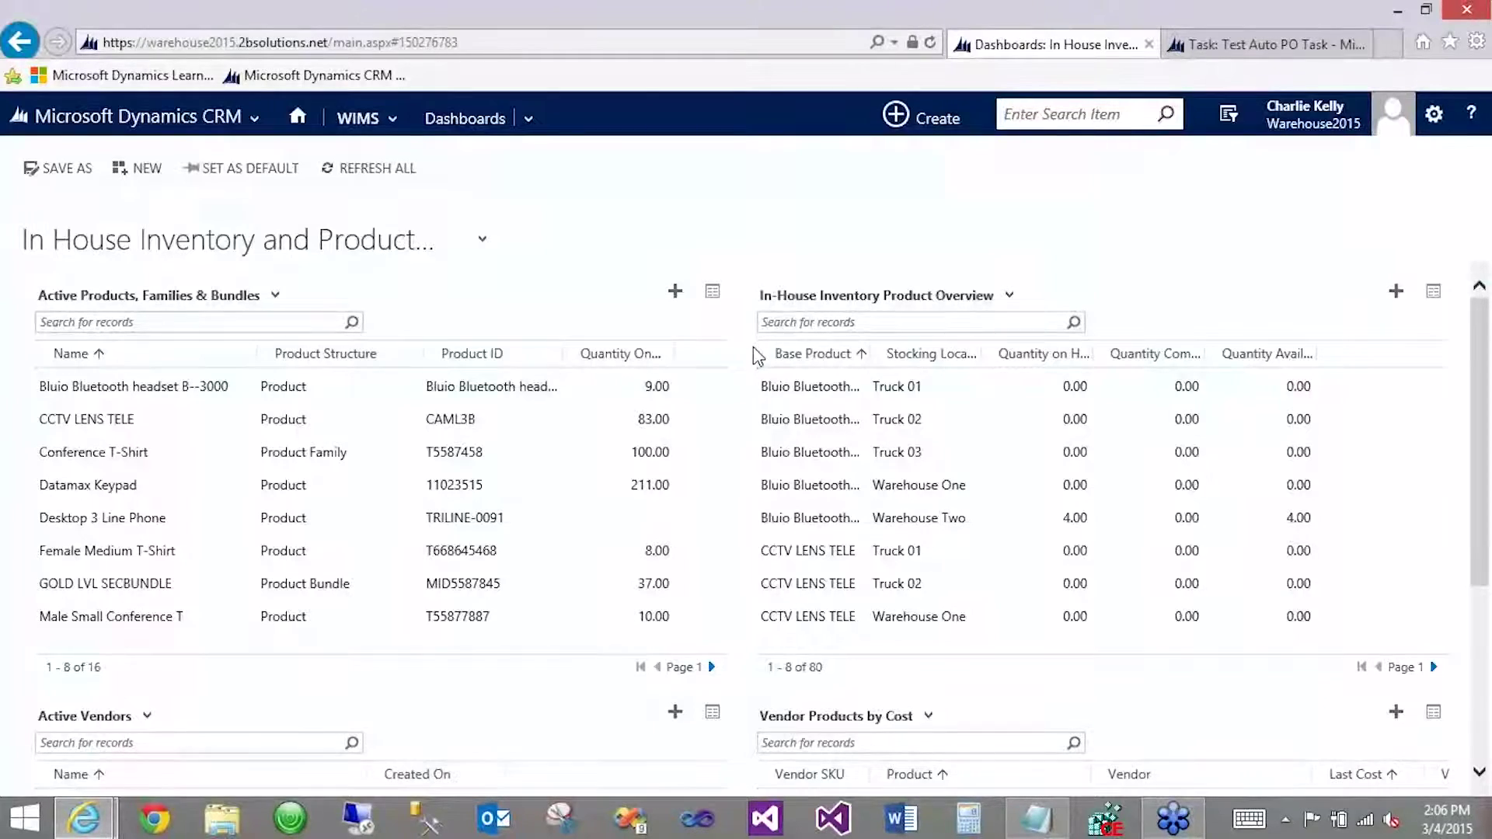
# Review the product, in-house inventory, active vendor and vendor product cost lists on the In House Inventory and Product Overview dashboard
pyautogui.scroll(-1, 752, 348)
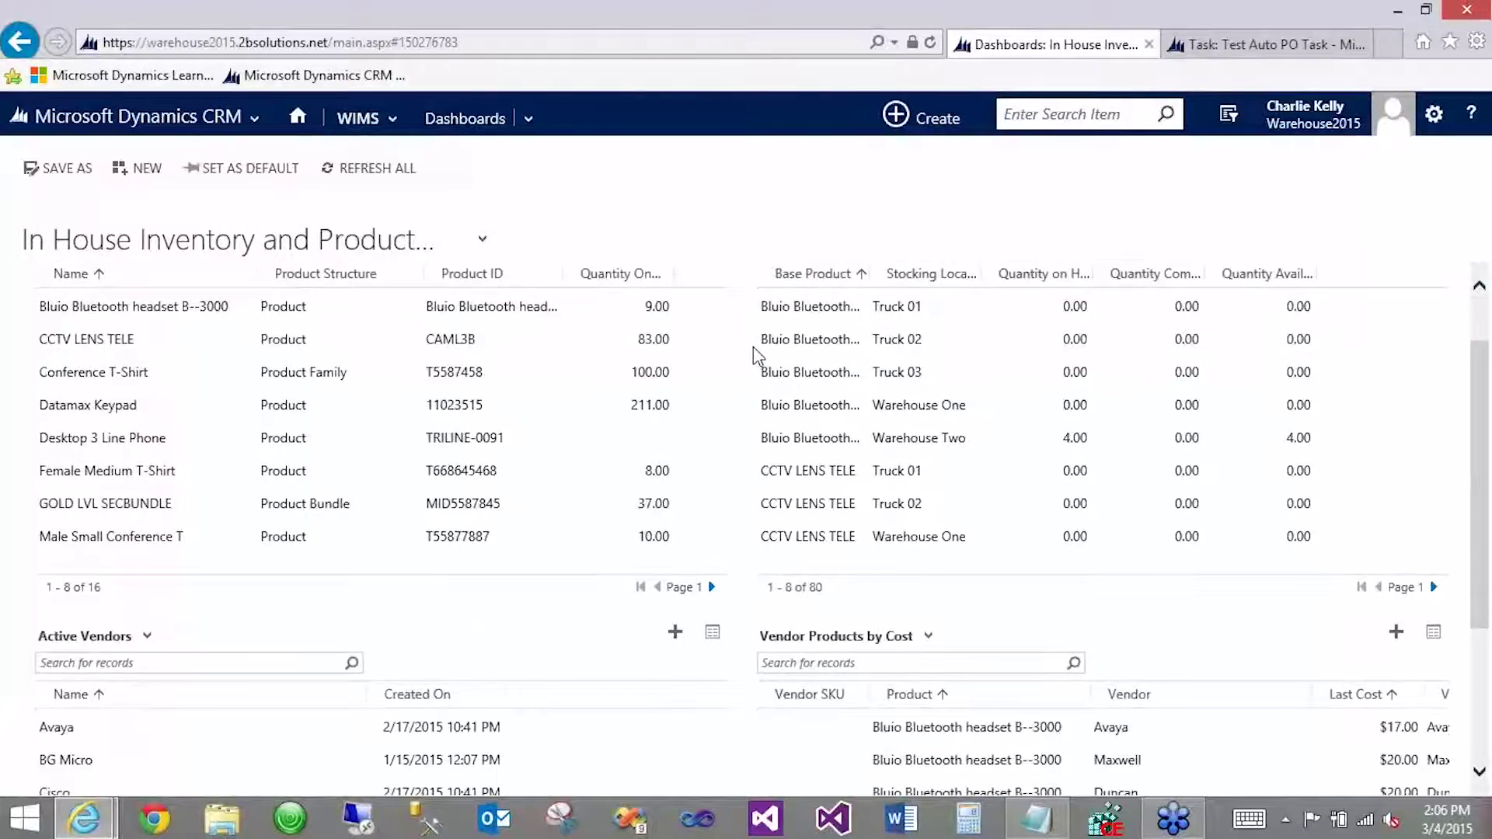
pyautogui.scroll(-2, 750, 373)
pyautogui.scroll(1, 742, 427)
pyautogui.scroll(-3, 746, 431)
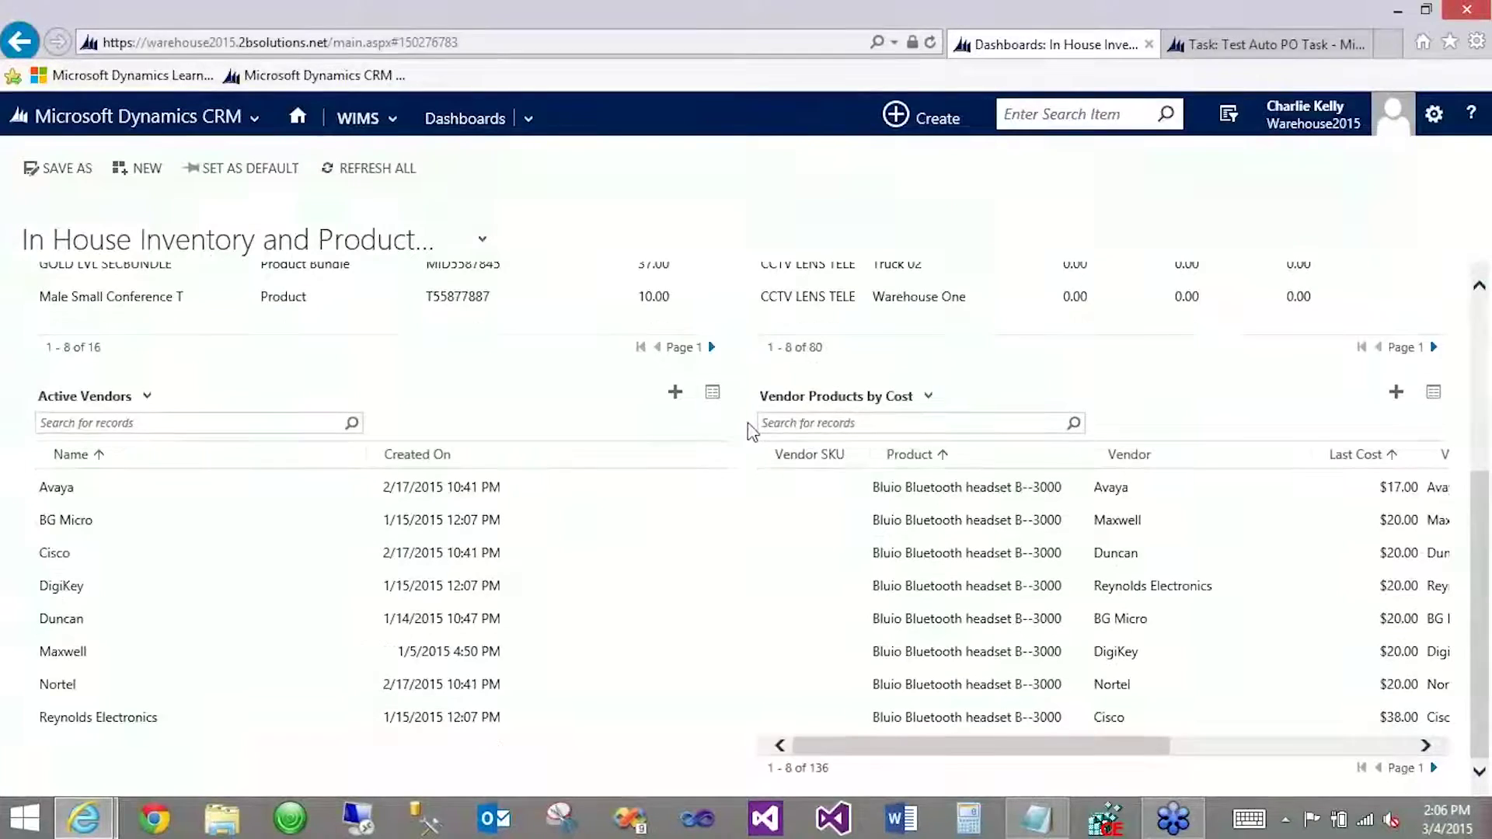
pyautogui.scroll(4, 751, 432)
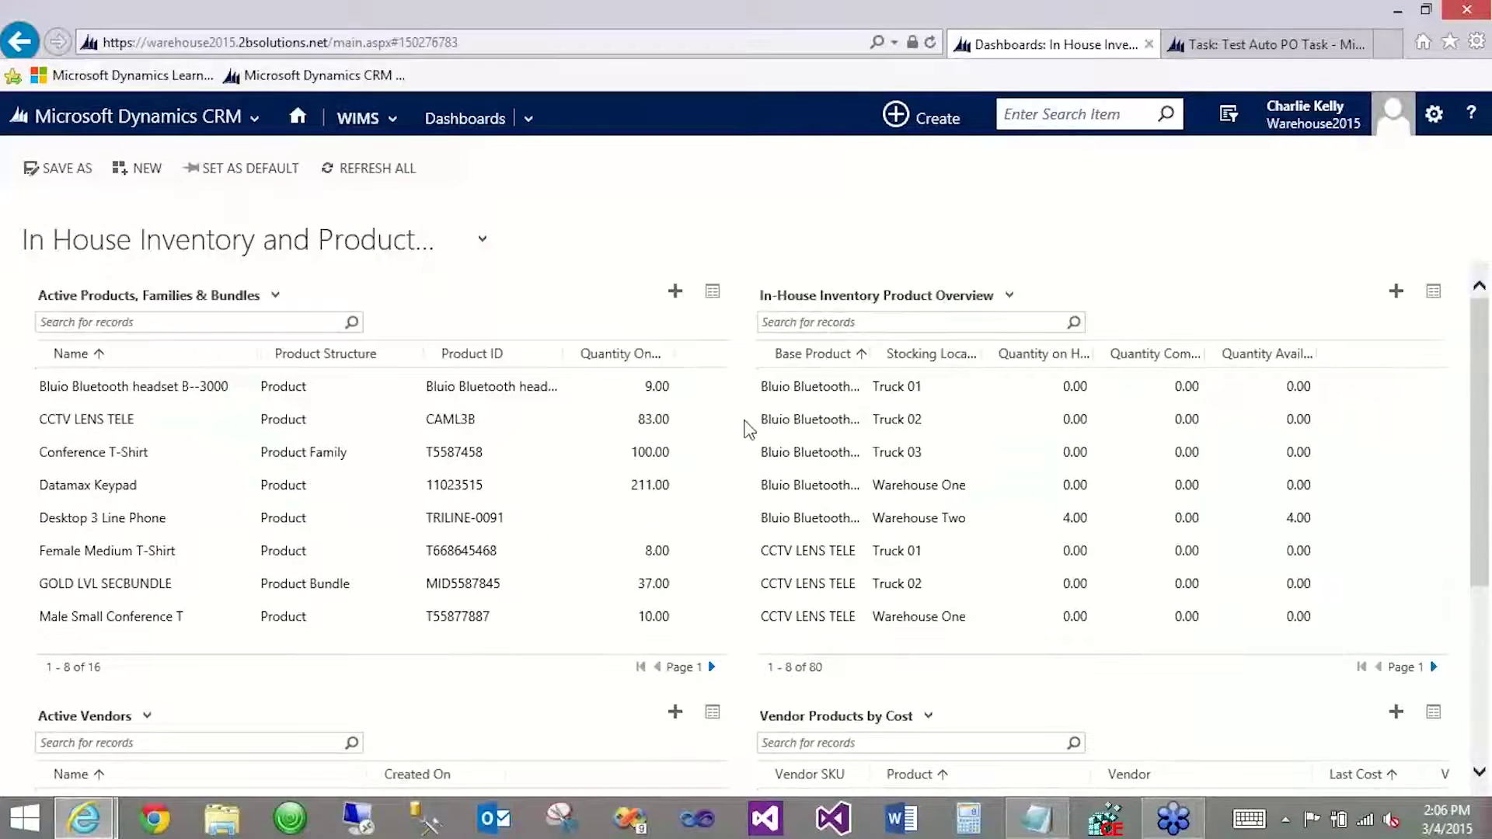
pyautogui.scroll(-2, 747, 426)
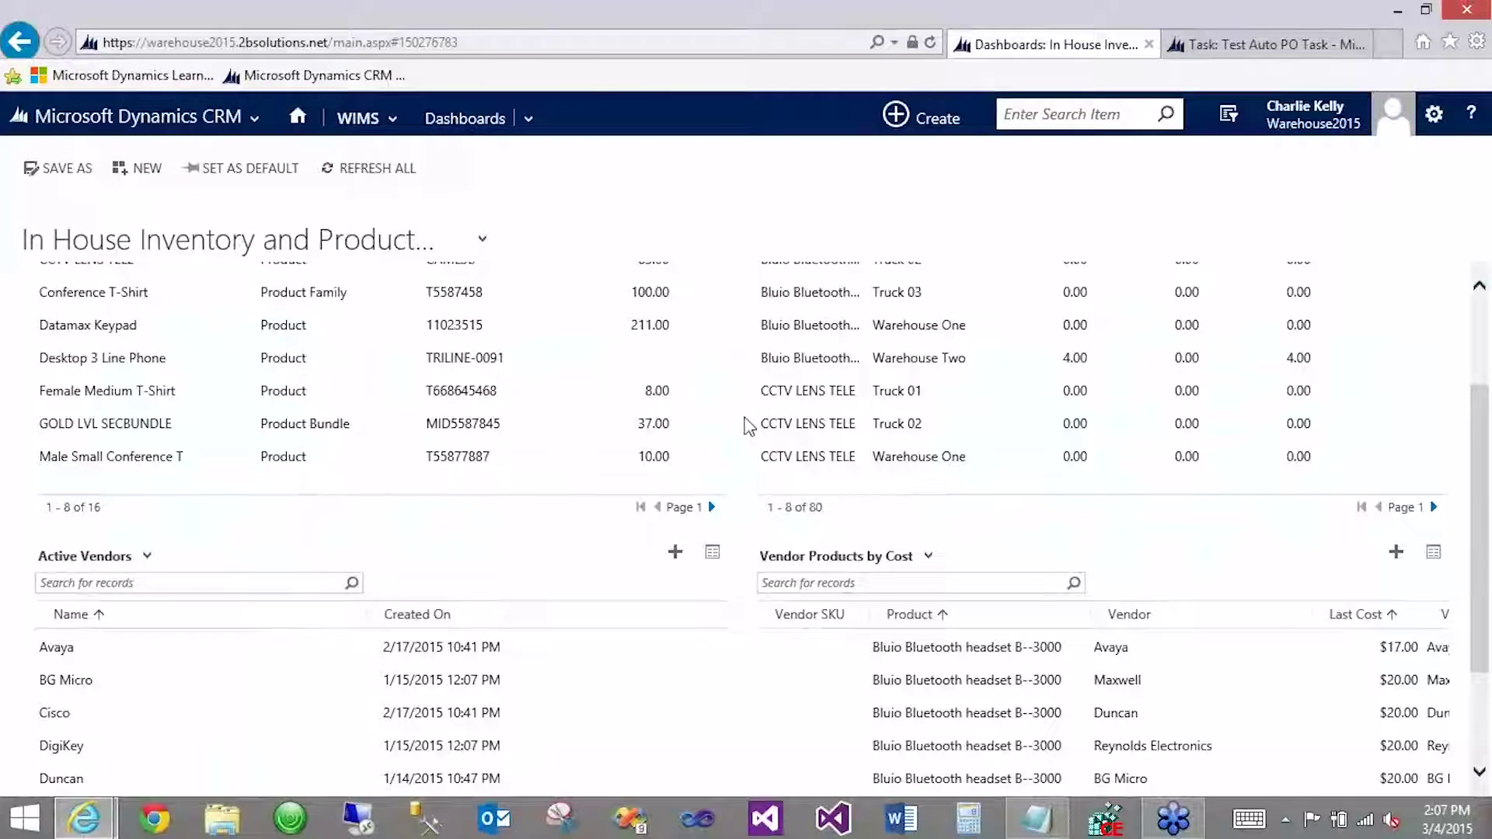
# Switch to the Replenishment Dashboard and review its low-stock, purchase order and receiver lists
pyautogui.click(336, 242)
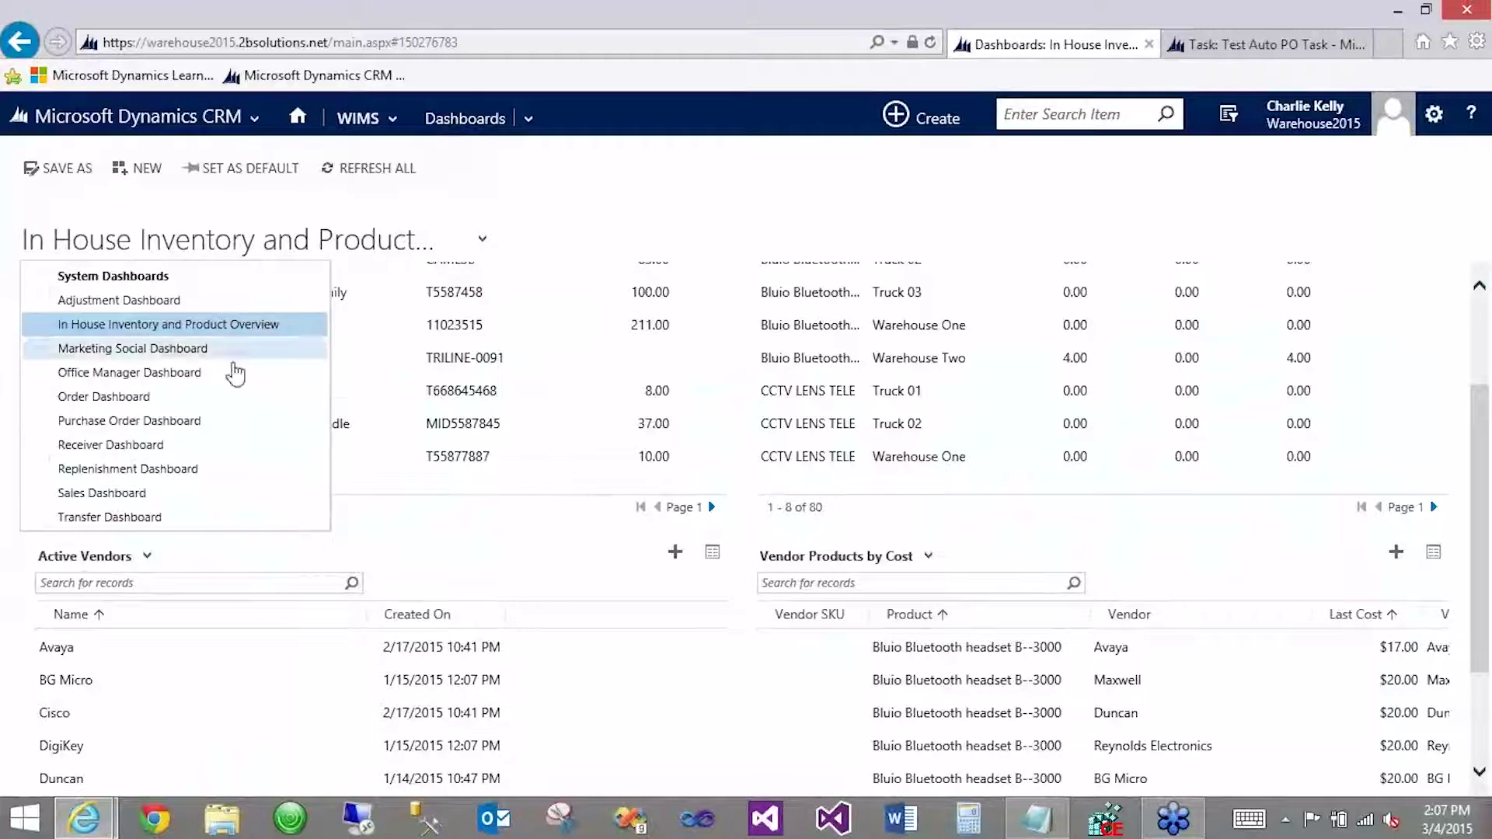
pyautogui.click(242, 474)
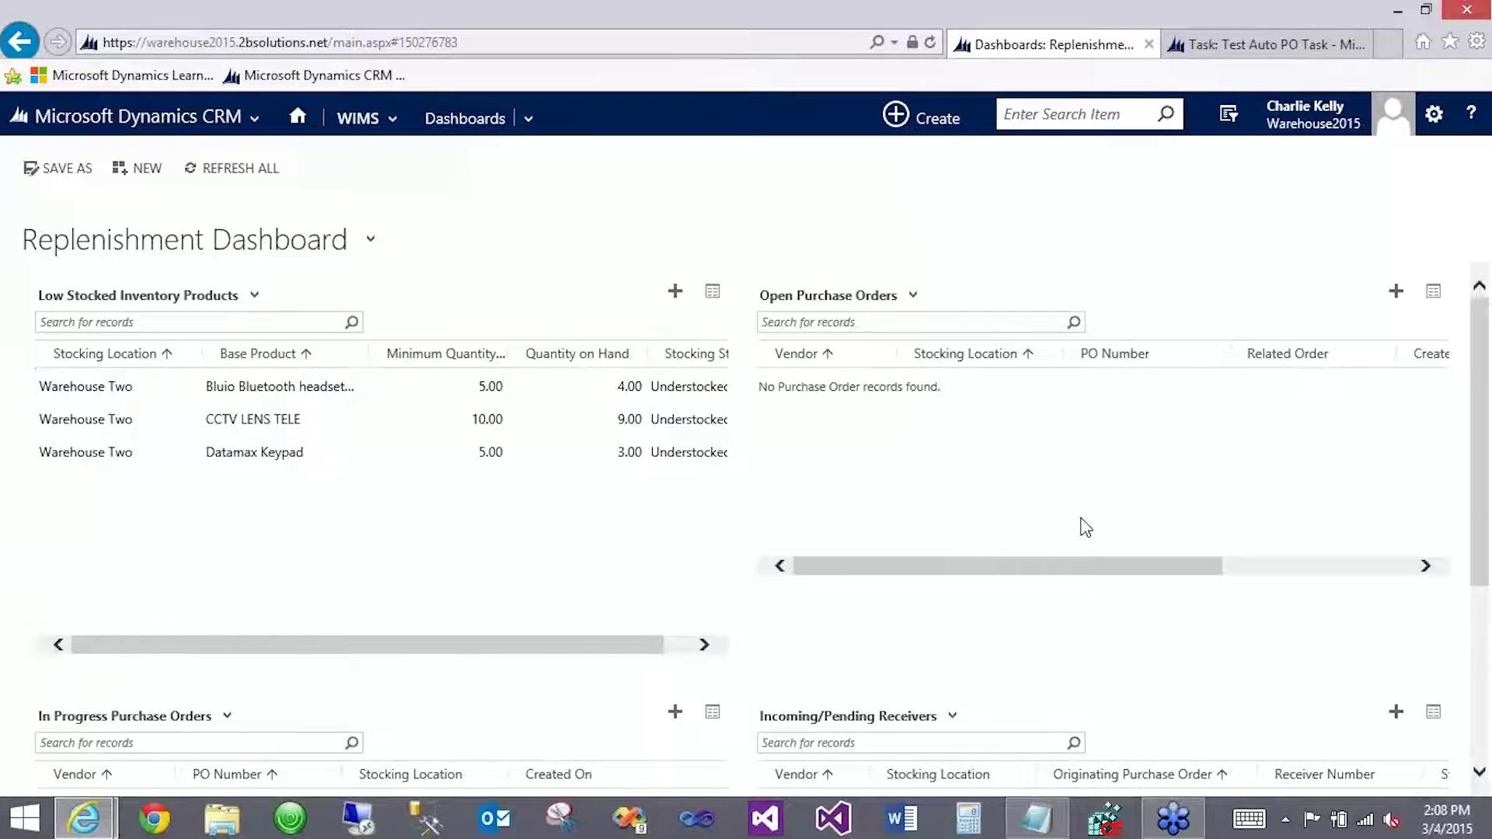
pyautogui.scroll(-3, 1080, 521)
pyautogui.scroll(-1, 855, 549)
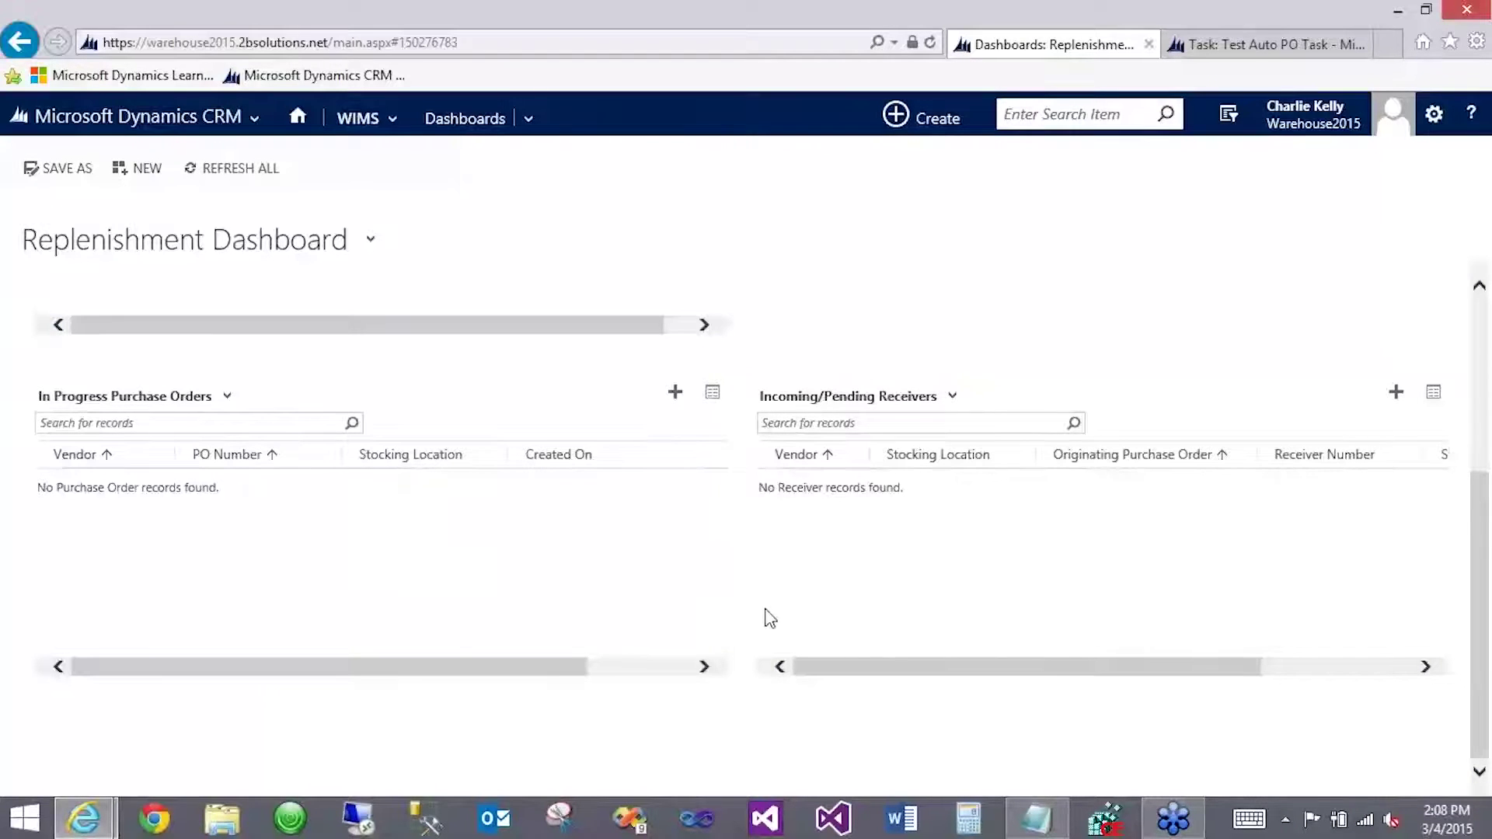
pyautogui.scroll(2, 763, 614)
pyautogui.scroll(2, 765, 614)
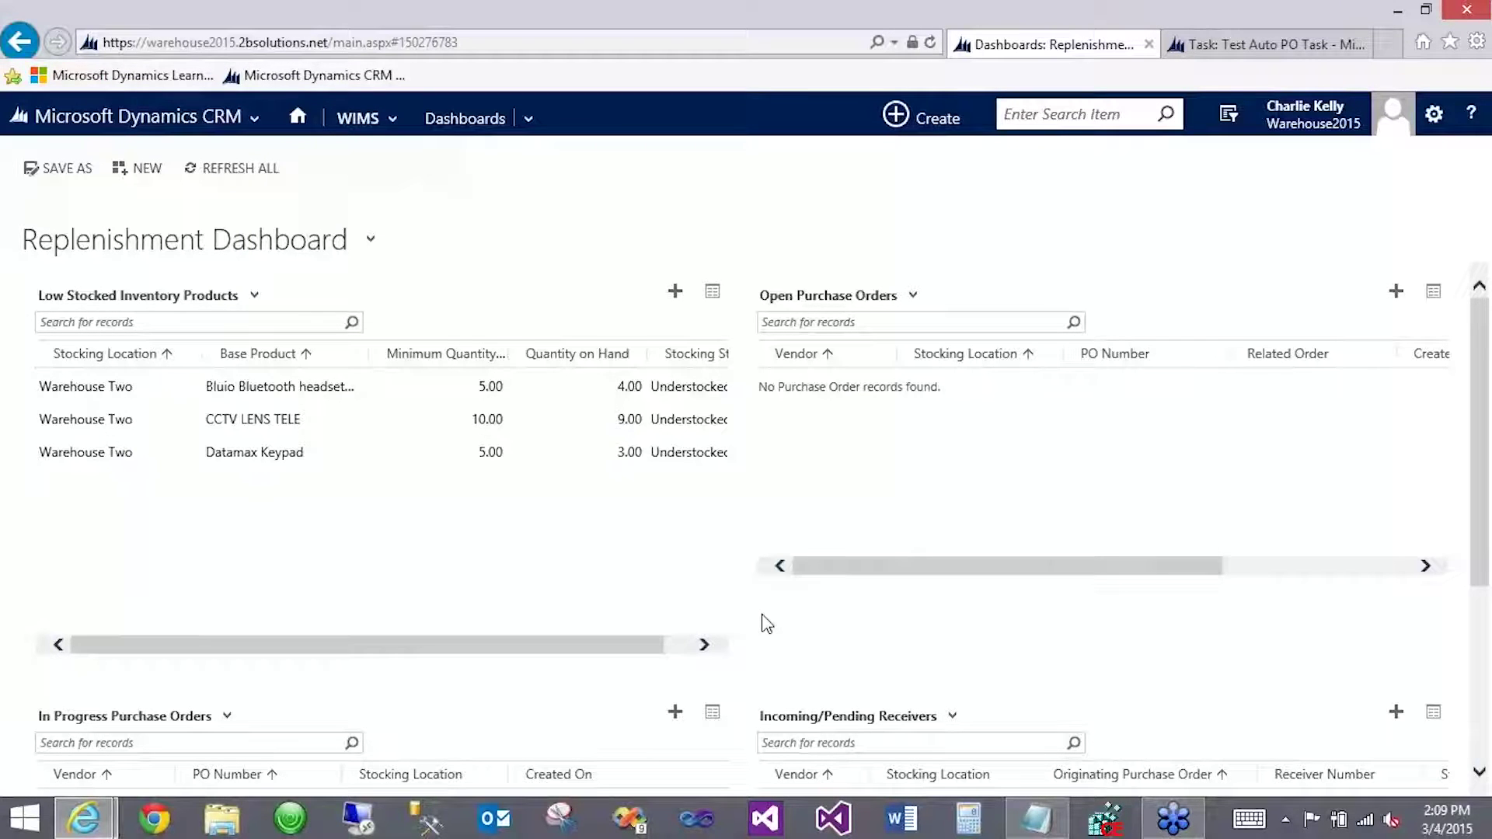
# Run the on-demand workflow TEST Auto Create PO Watcher on the Test Auto PO Task record
pyautogui.click(1259, 43)
pyautogui.click(1030, 45)
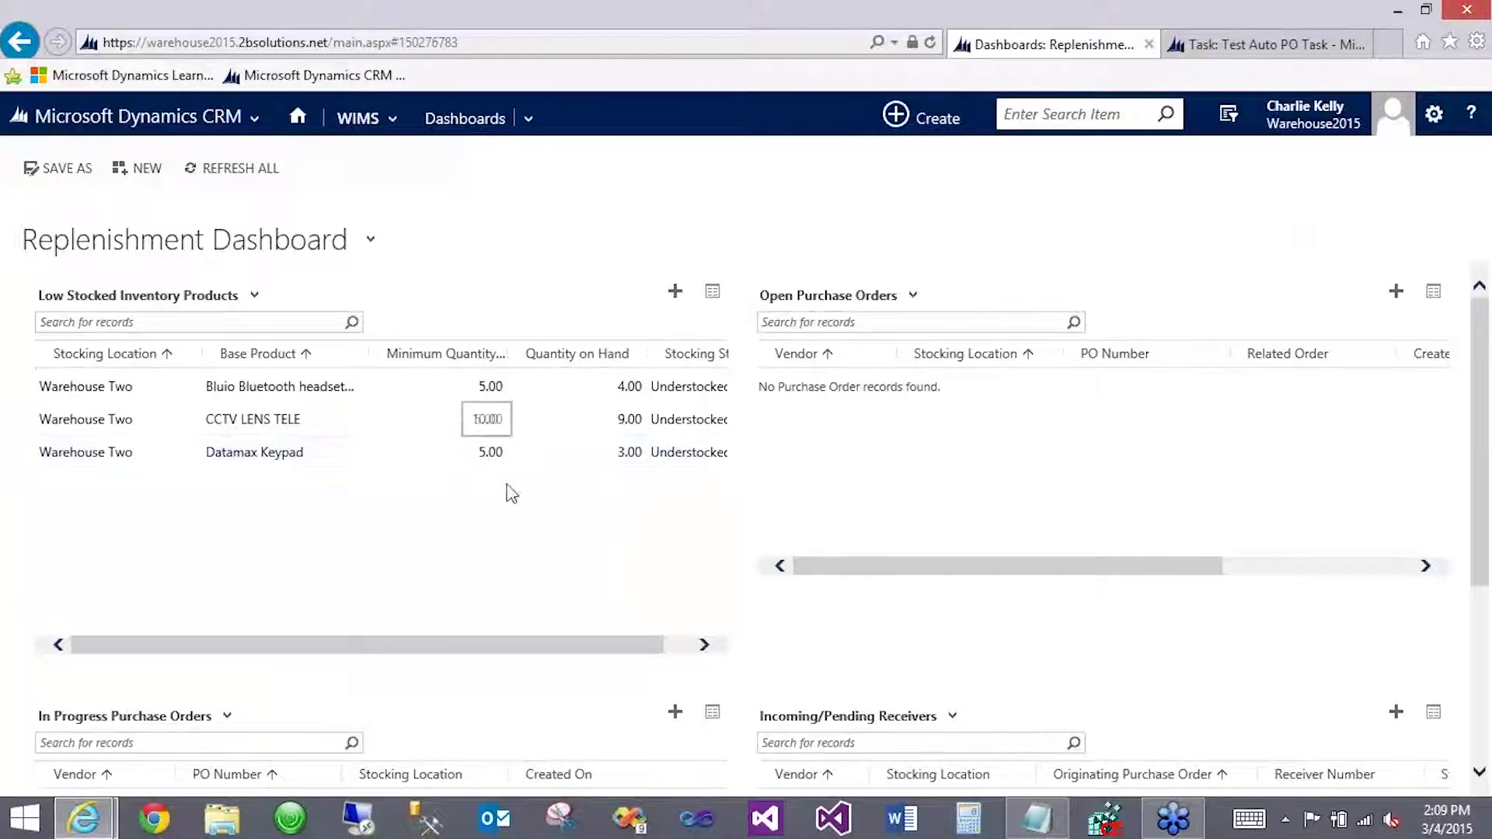
pyautogui.click(1251, 45)
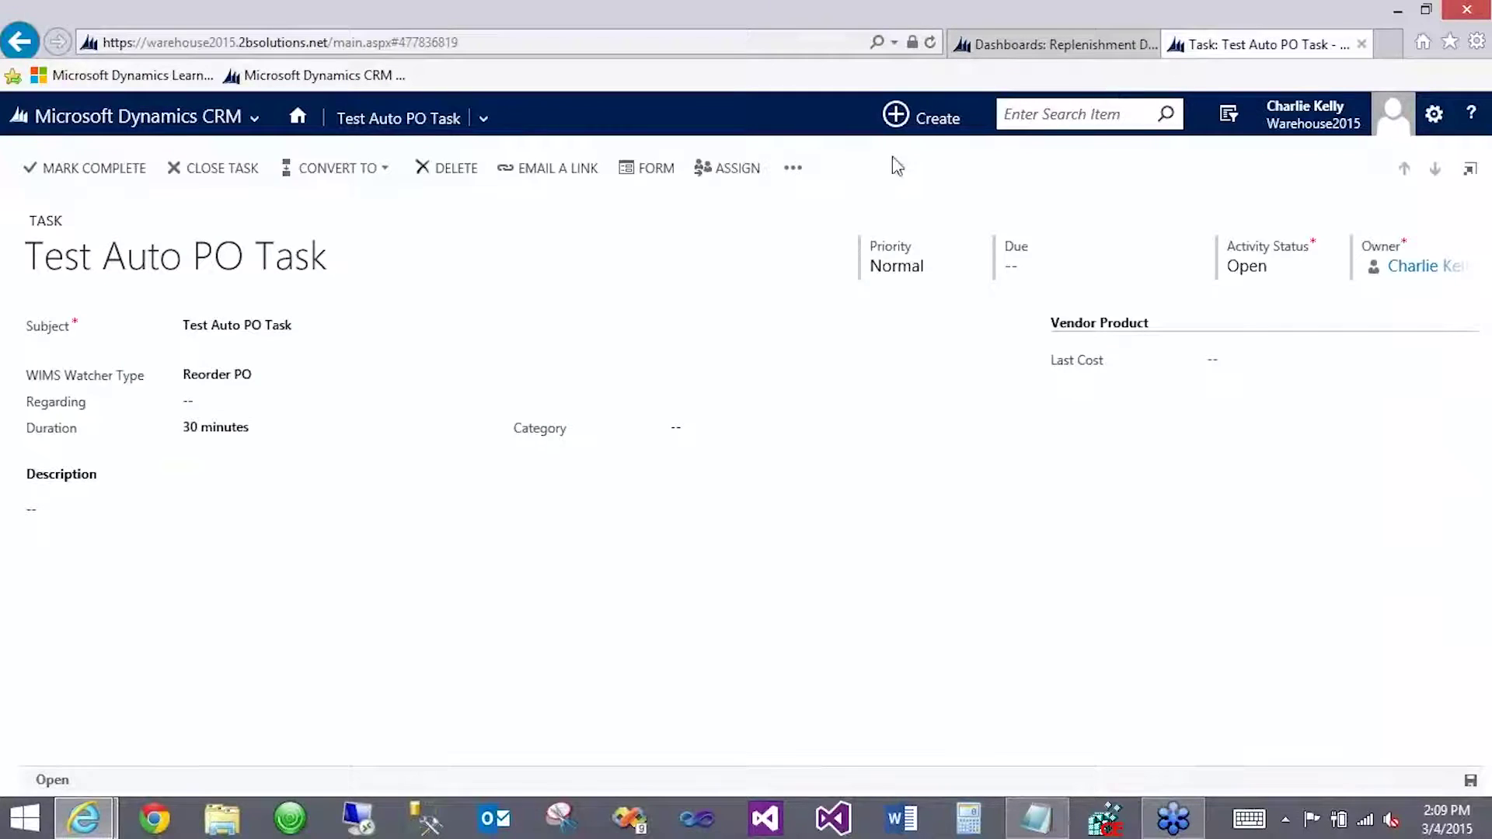
pyautogui.click(792, 167)
pyautogui.click(823, 292)
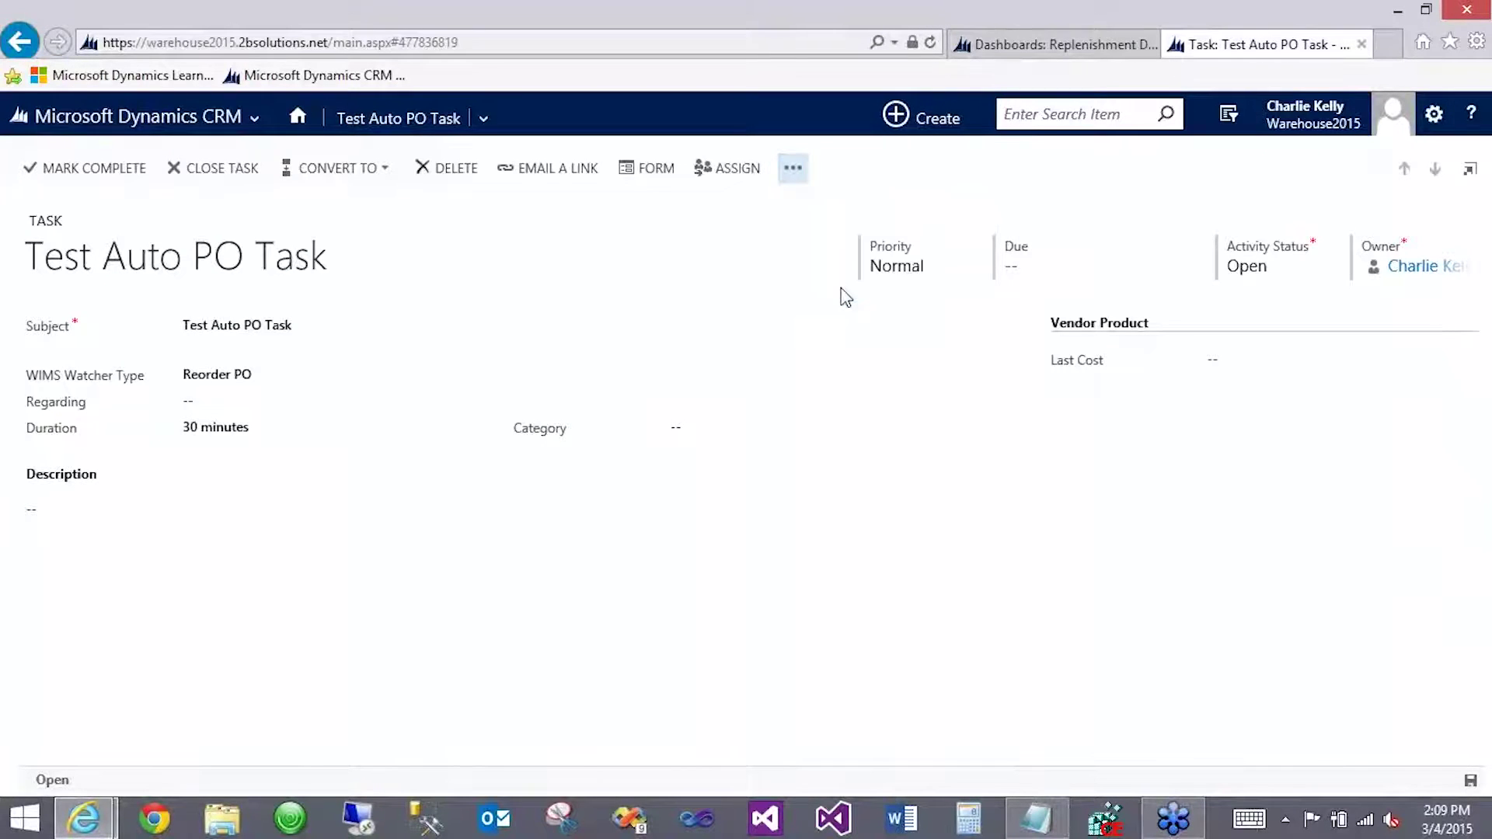
pyautogui.doubleClick(716, 483)
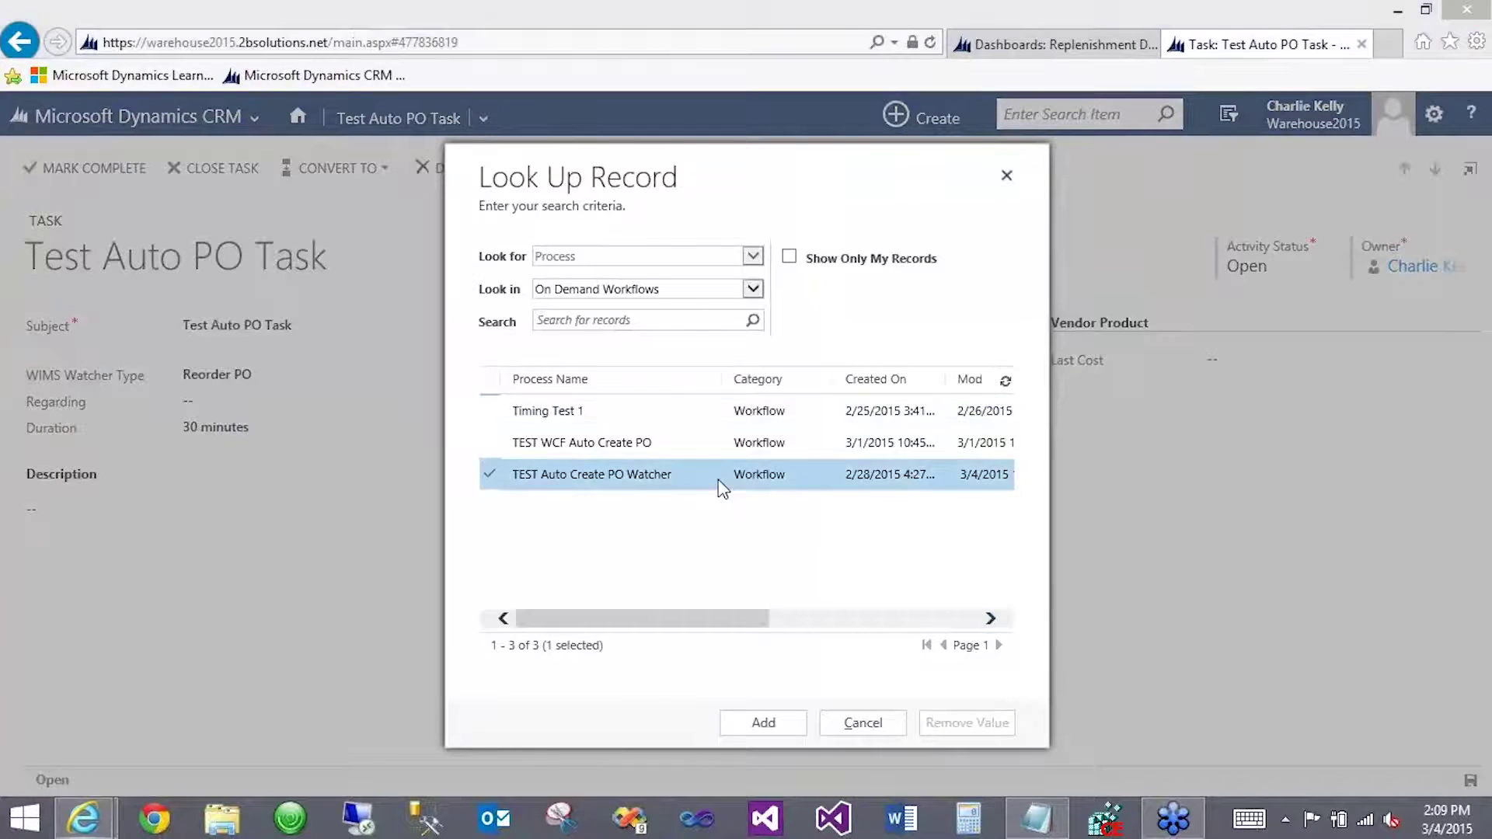
pyautogui.click(883, 536)
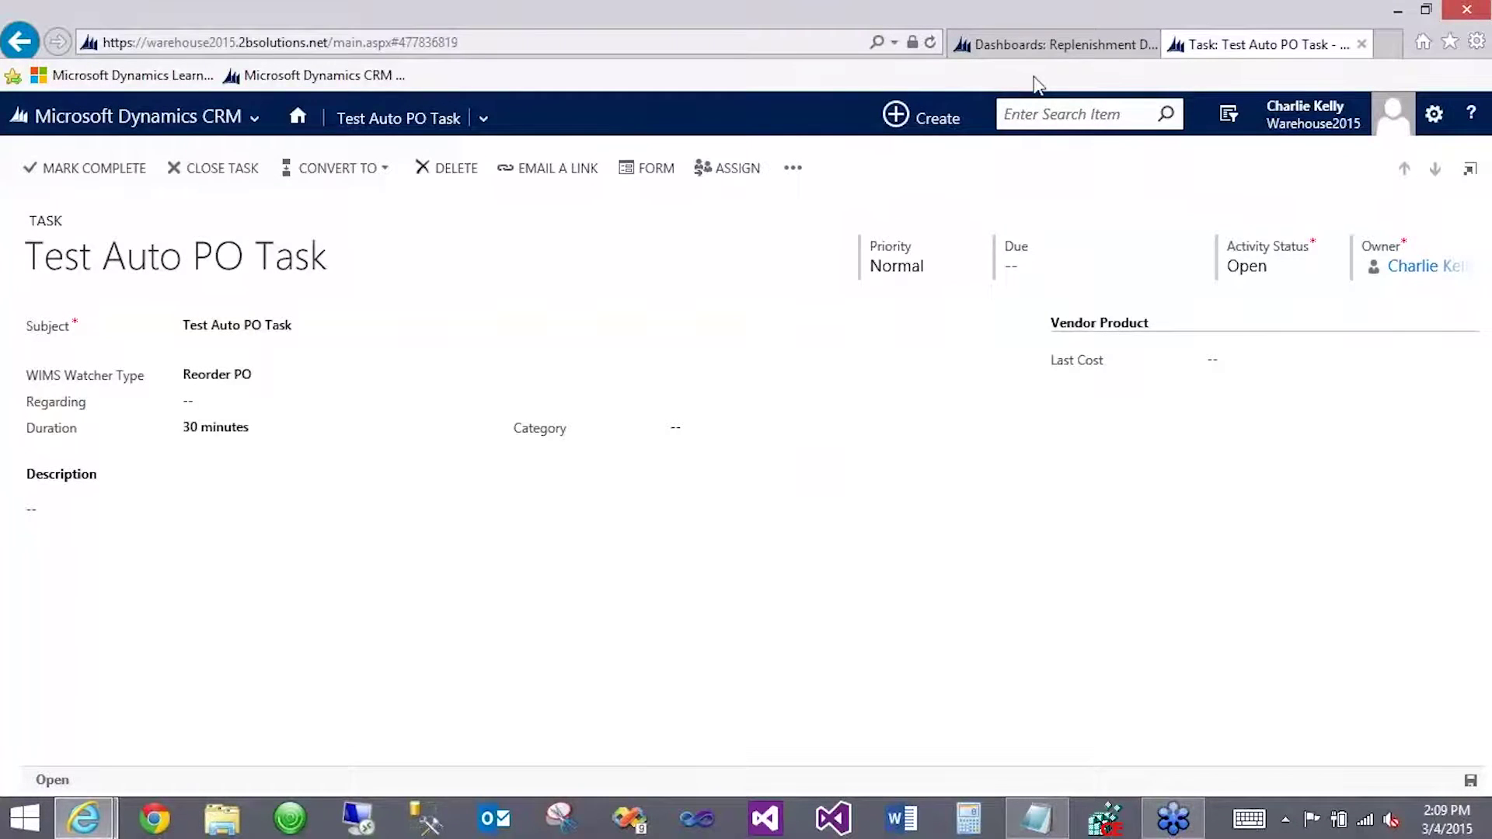
# Reload the Replenishment Dashboard and inspect the product lines of the Avaya and BG Micro open purchase orders
pyautogui.click(1071, 49)
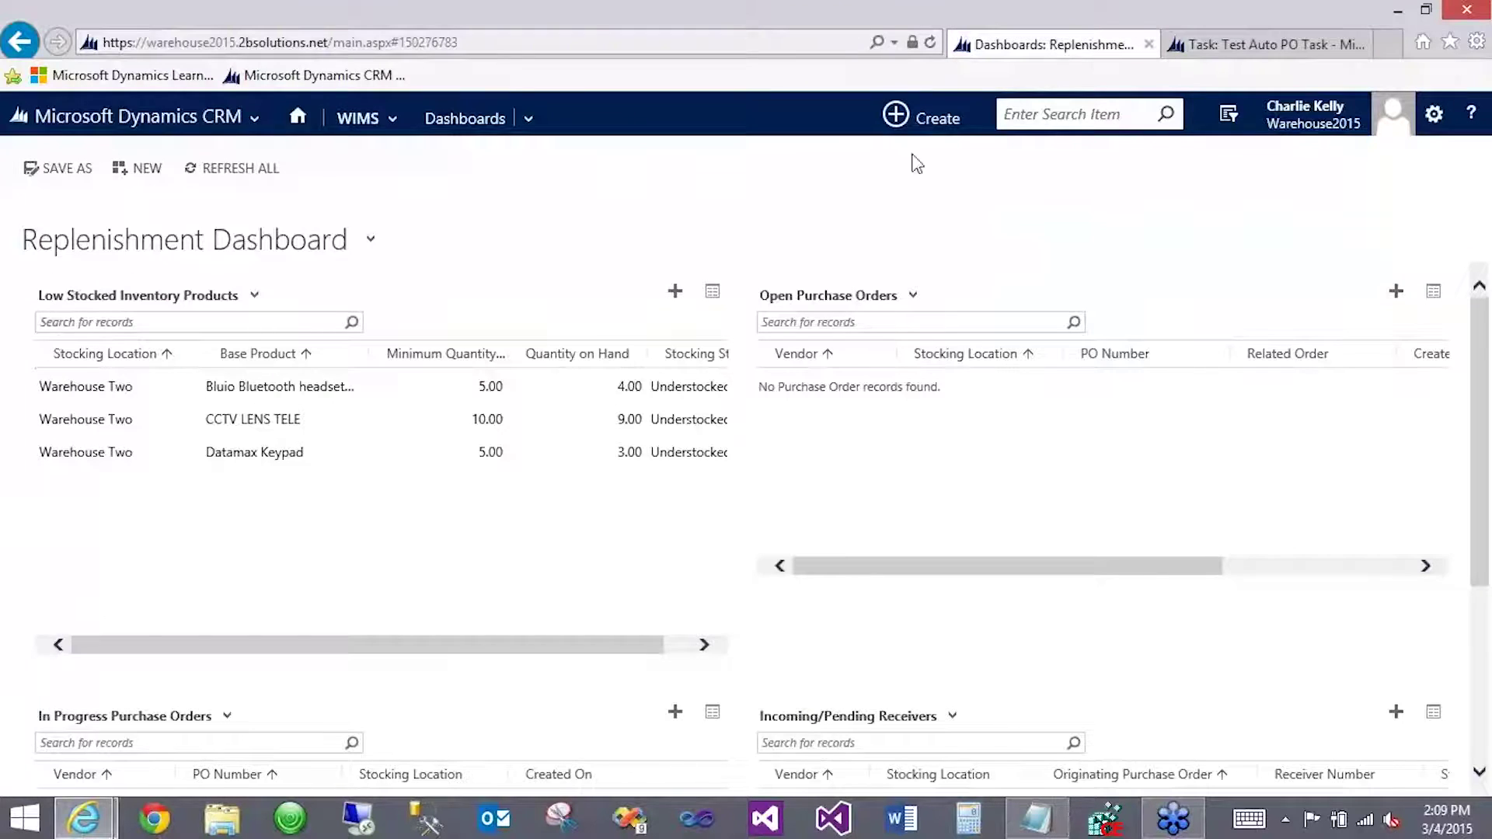
pyautogui.click(931, 46)
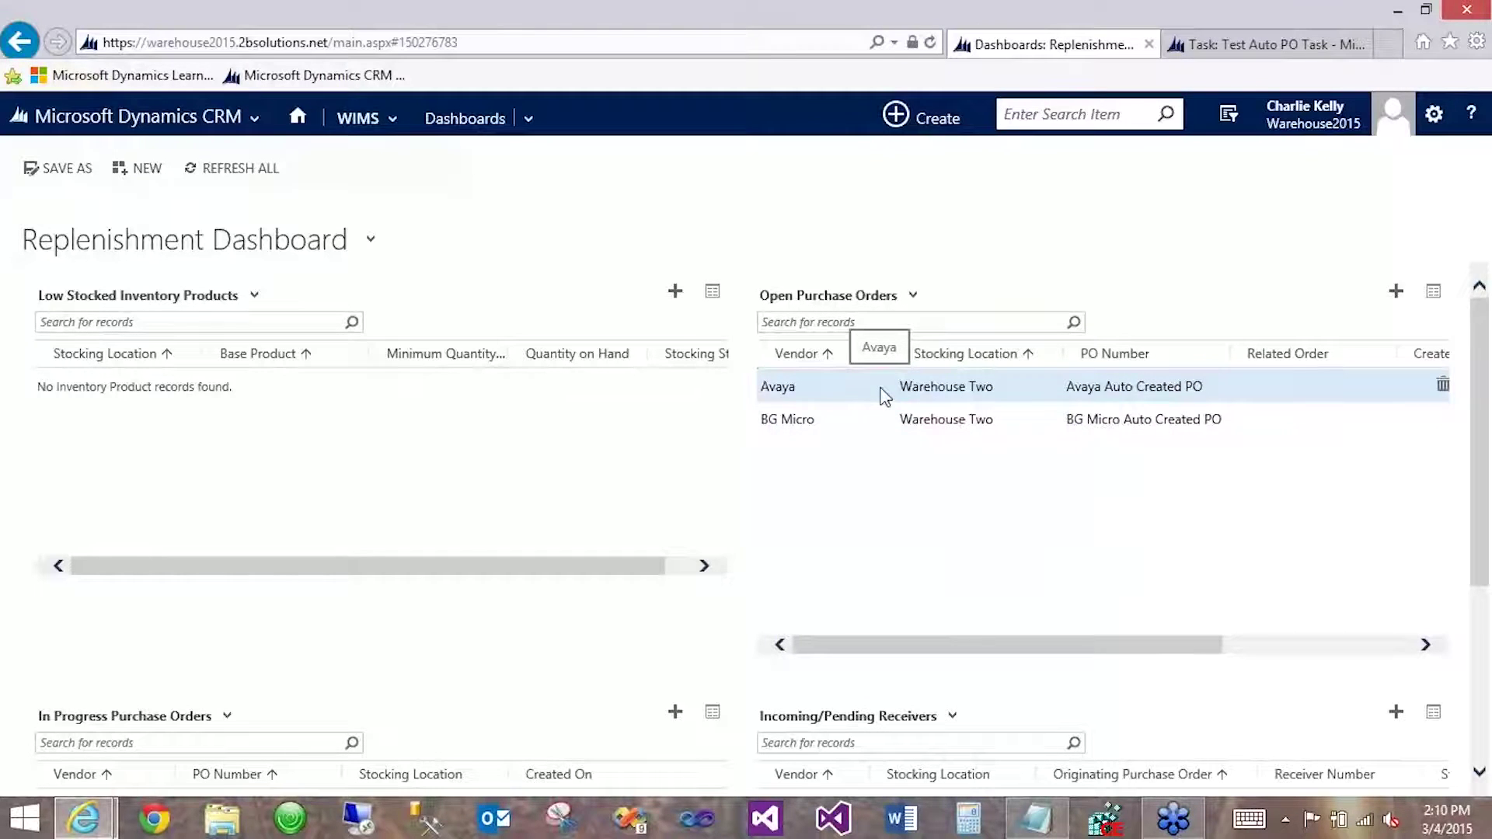
pyautogui.click(1434, 297)
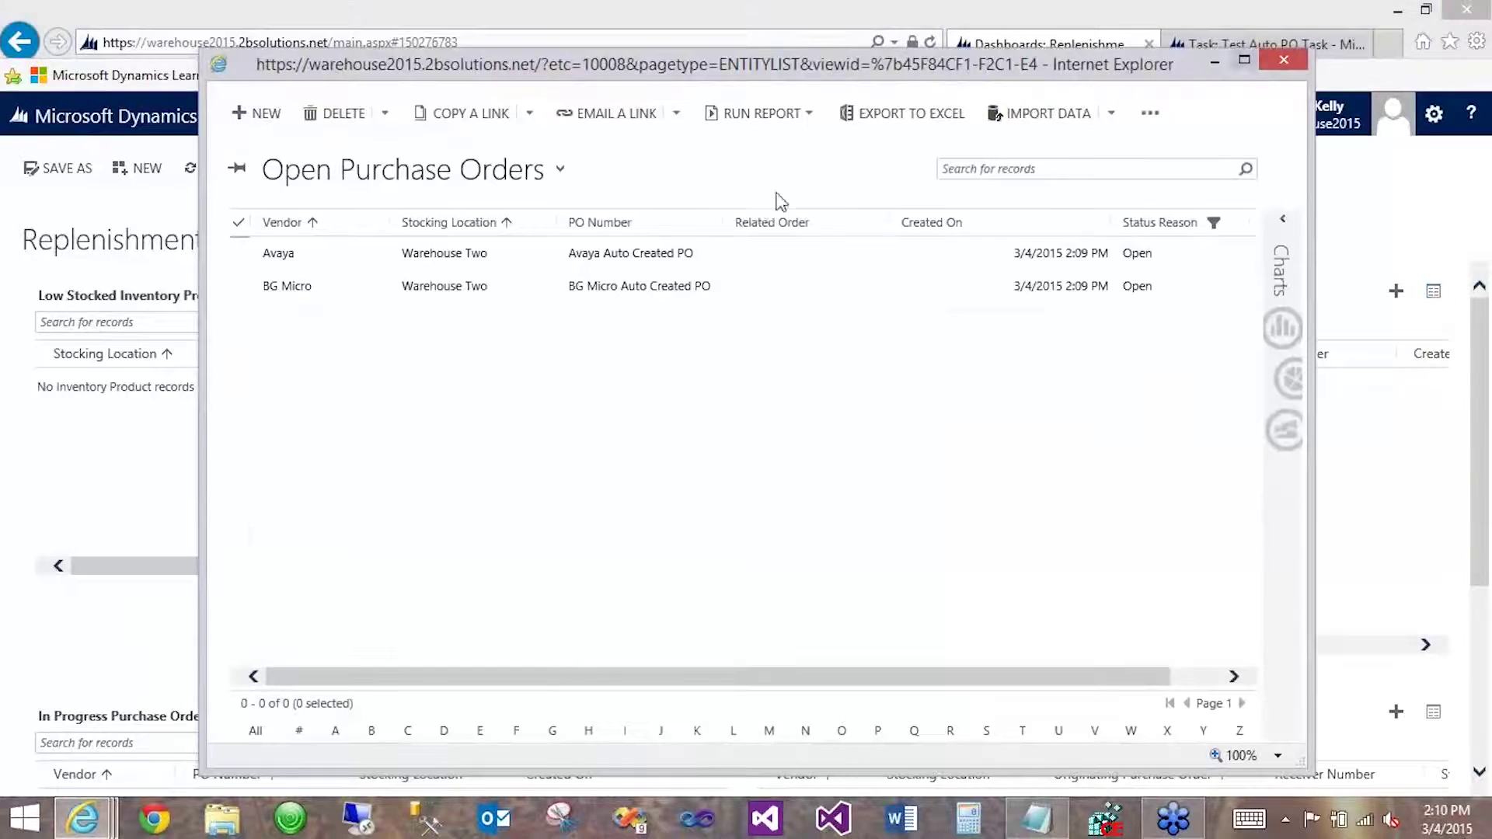
pyautogui.click(761, 255)
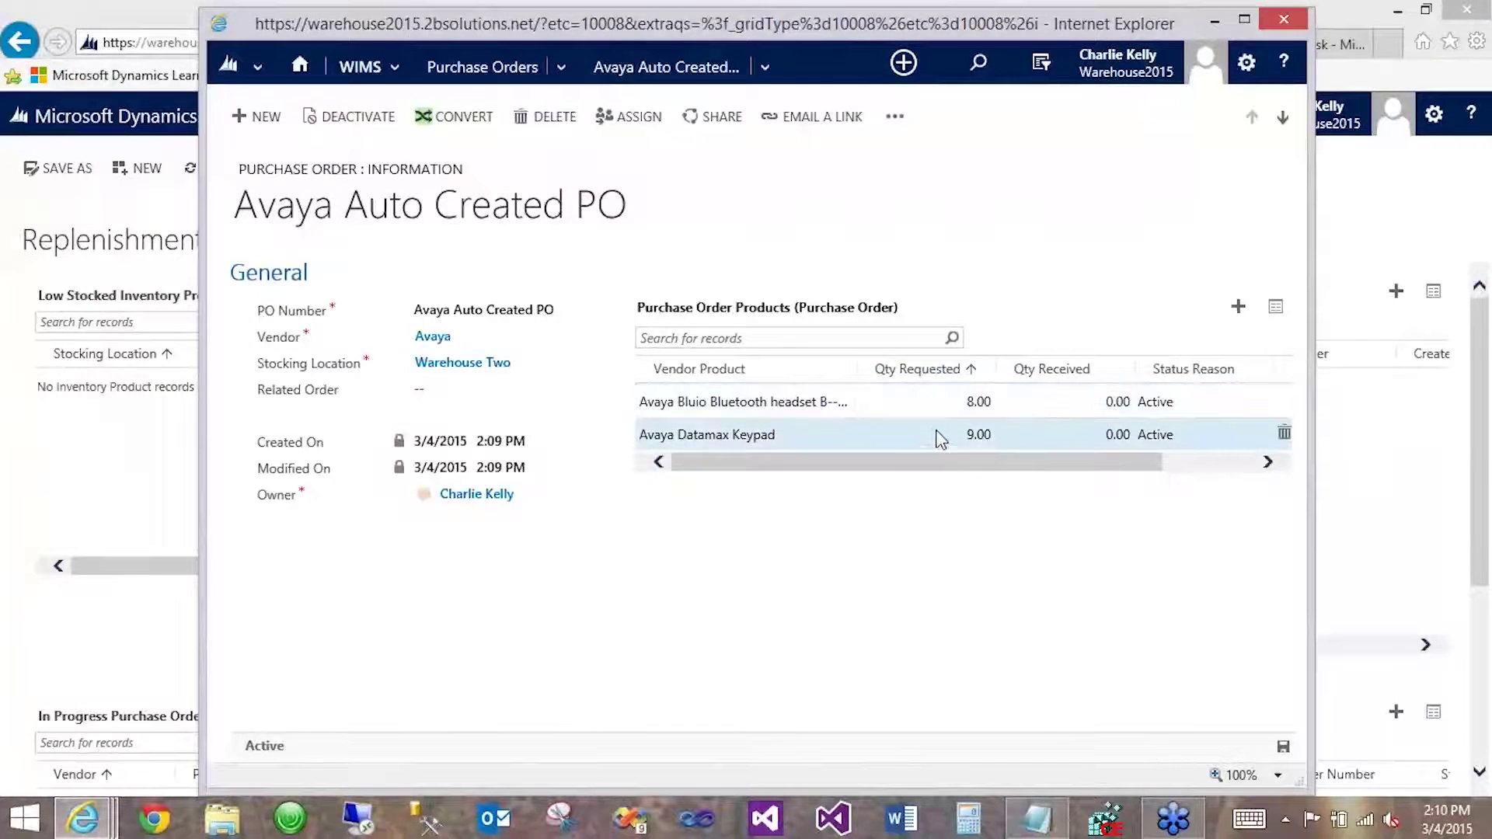
pyautogui.click(1278, 20)
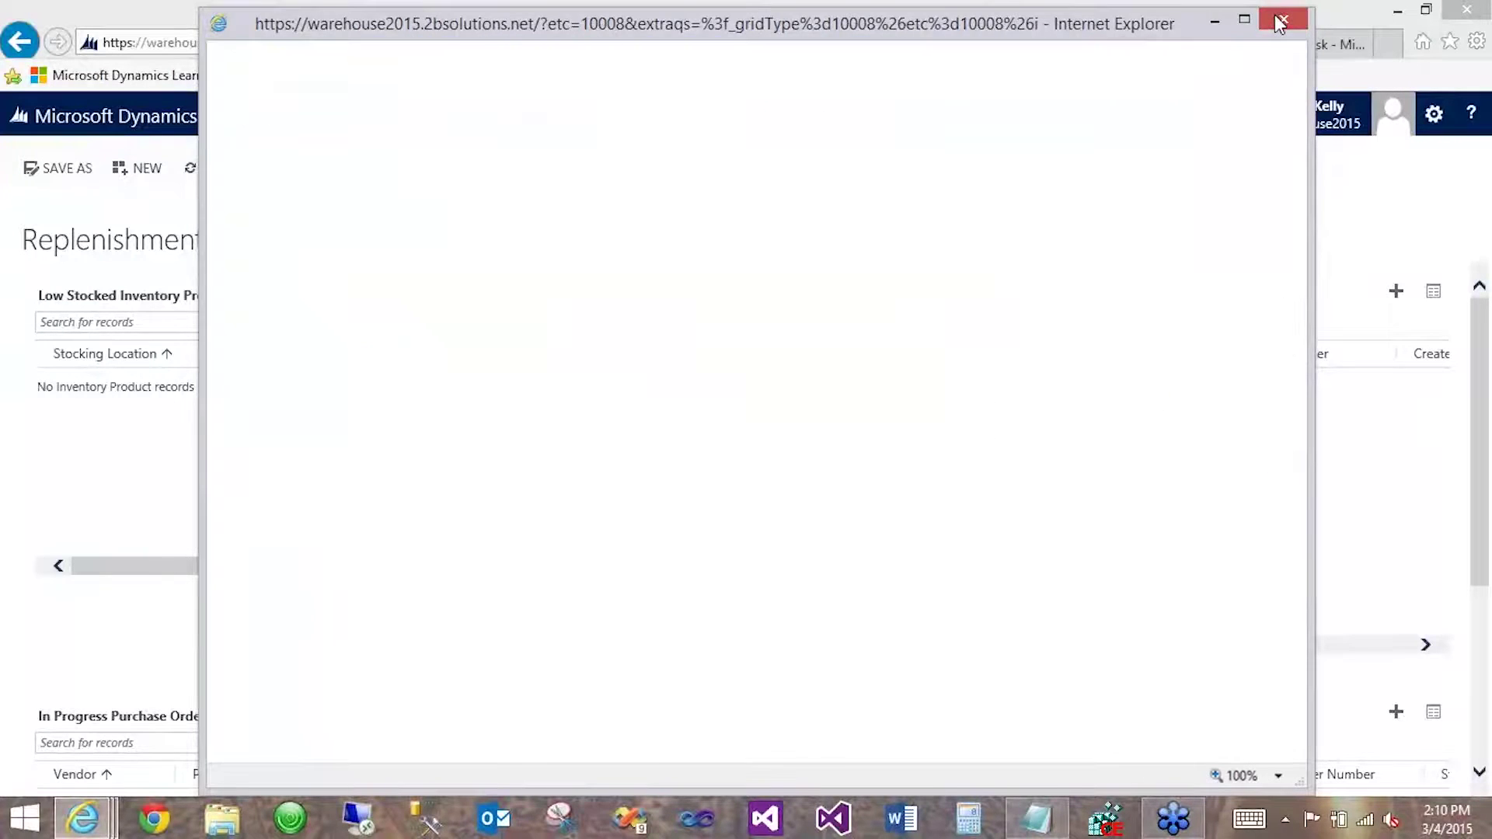
pyautogui.click(823, 286)
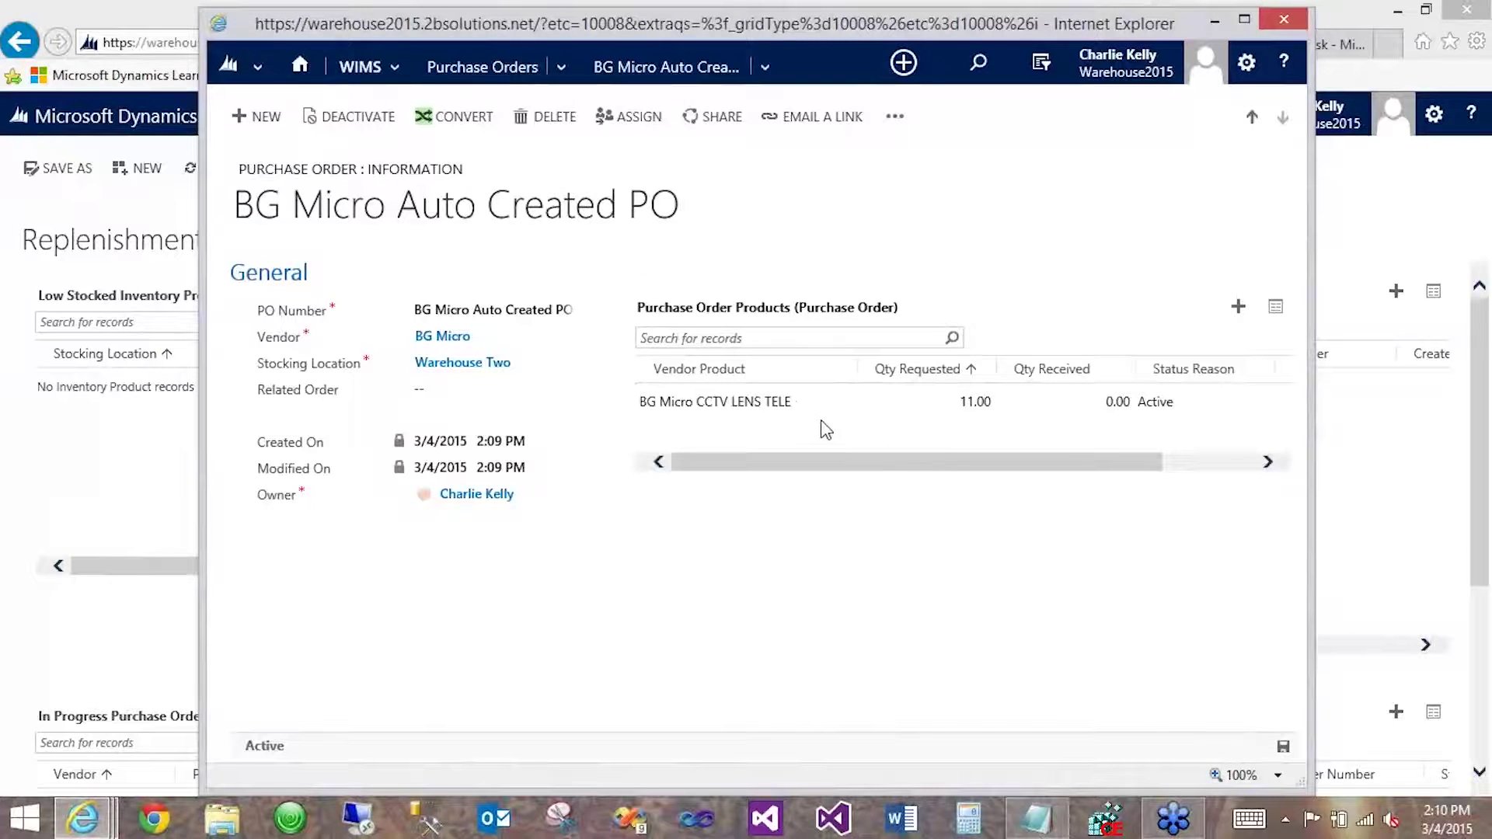
pyautogui.click(1293, 23)
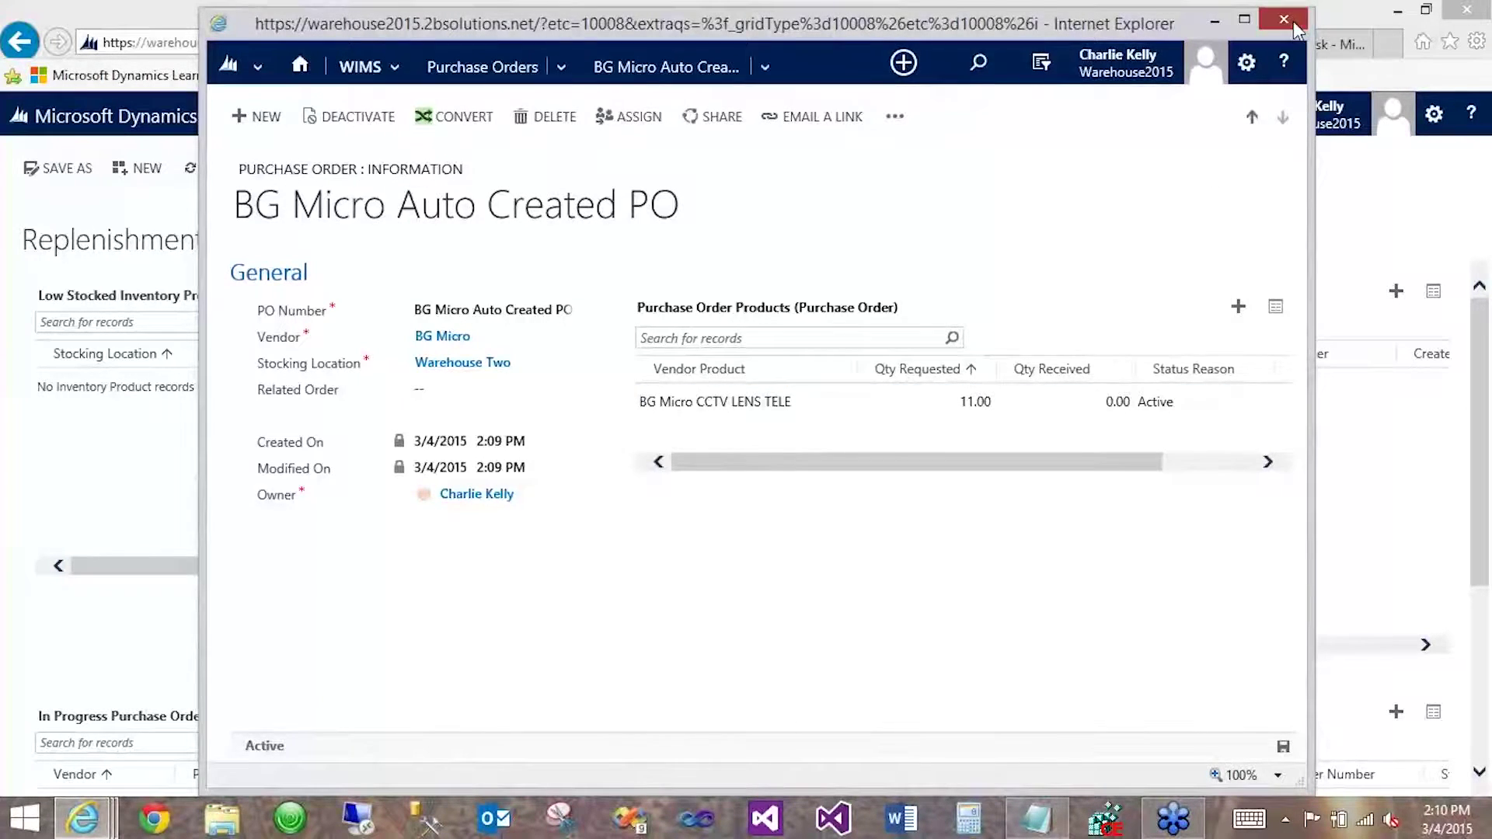
pyautogui.click(1286, 62)
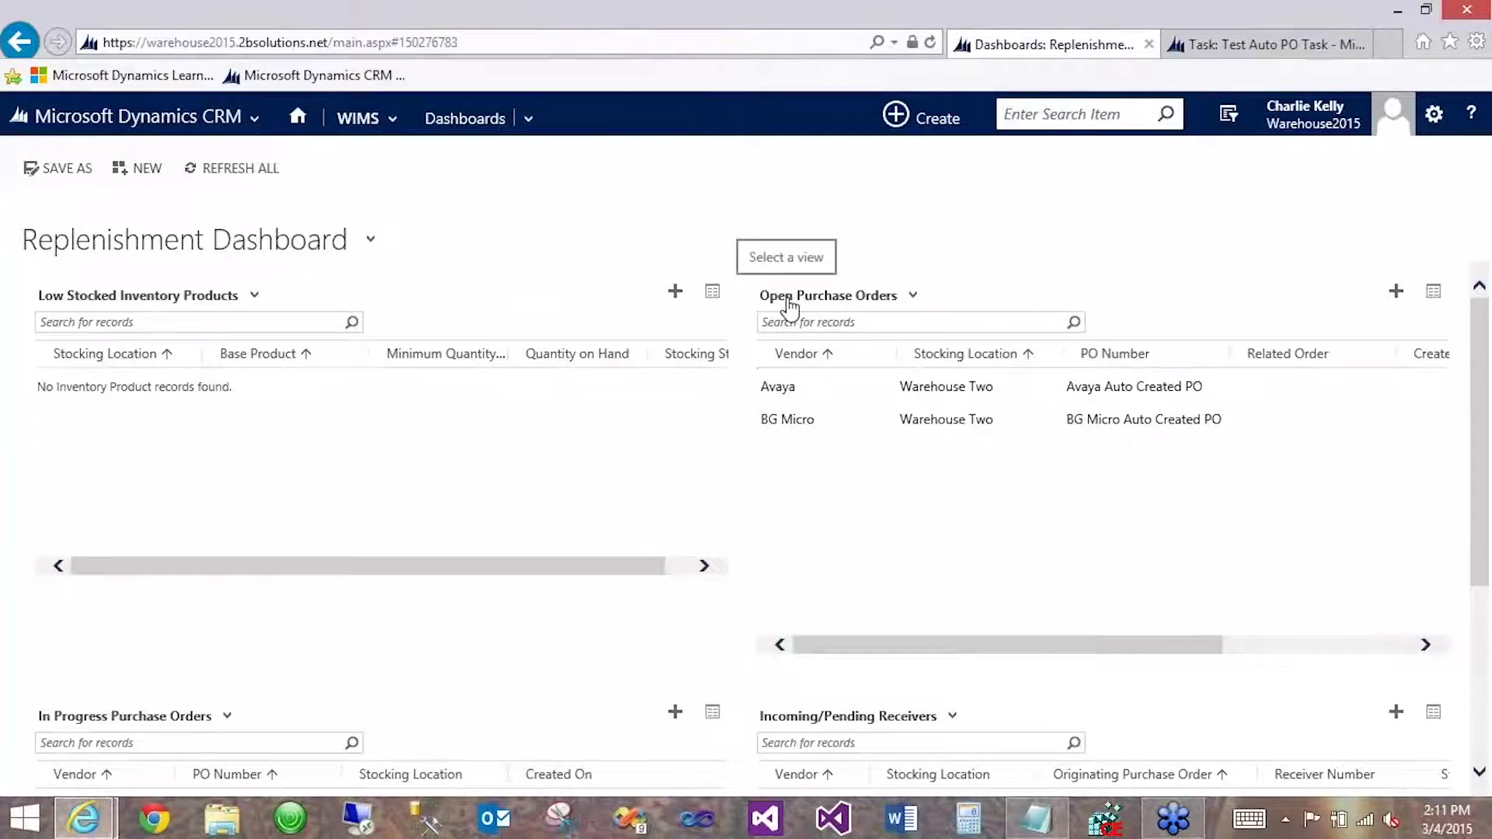
# Convert the Avaya Auto Created PO from the open purchase orders and return to the Replenishment Dashboard
pyautogui.doubleClick(858, 398)
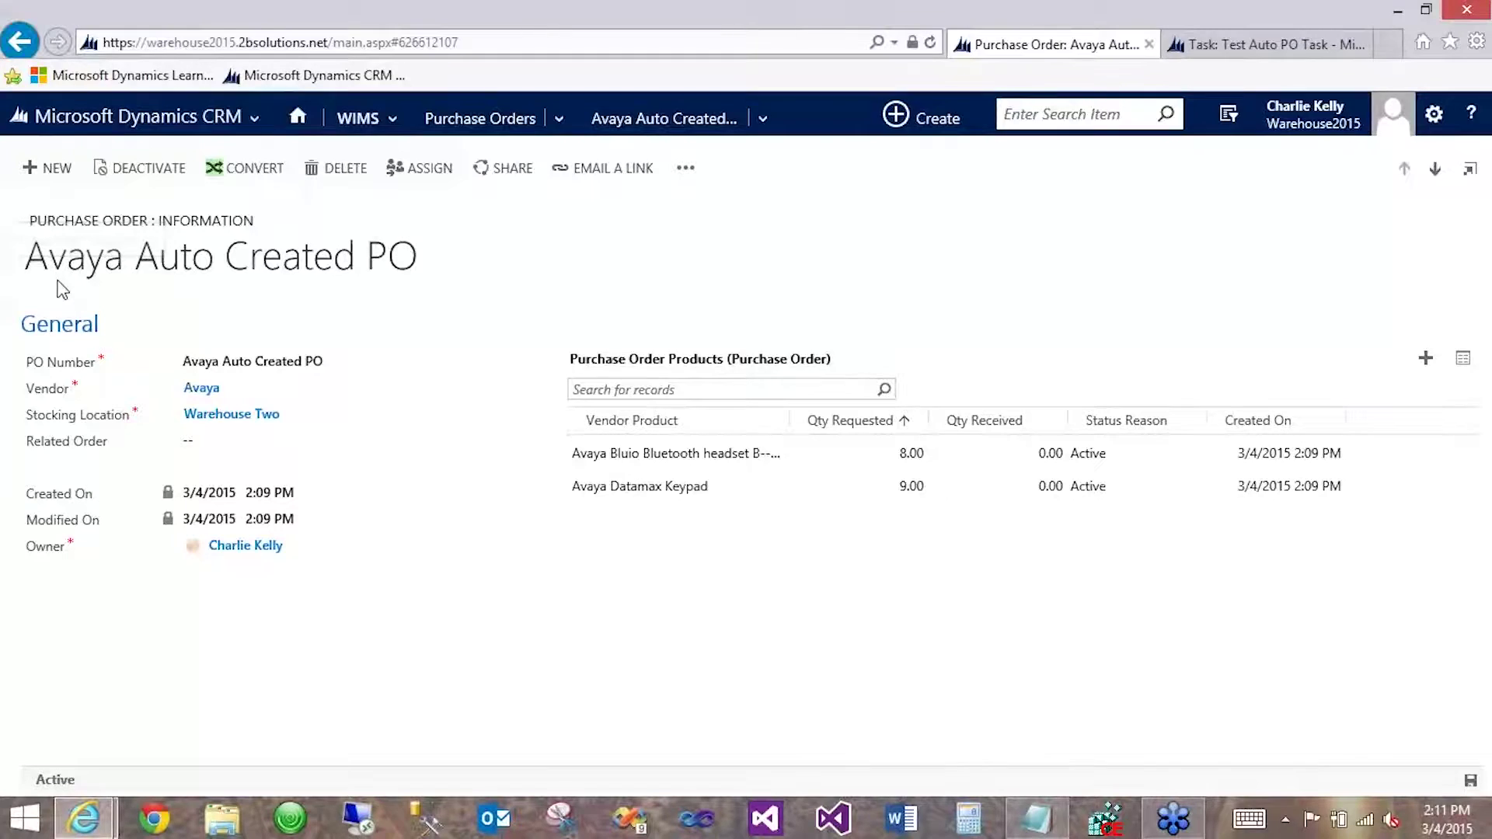
pyautogui.click(249, 171)
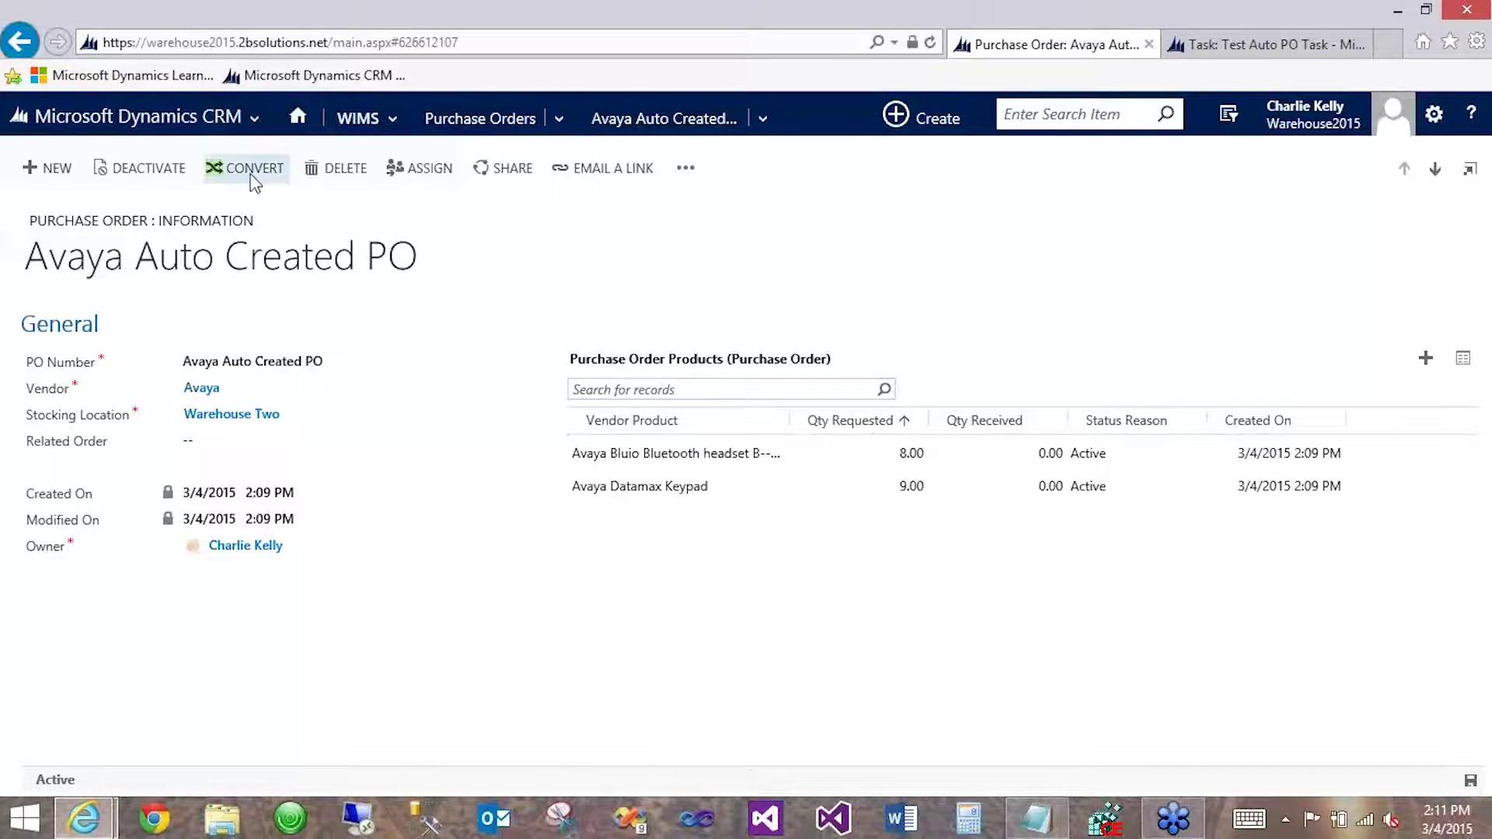
pyautogui.click(883, 535)
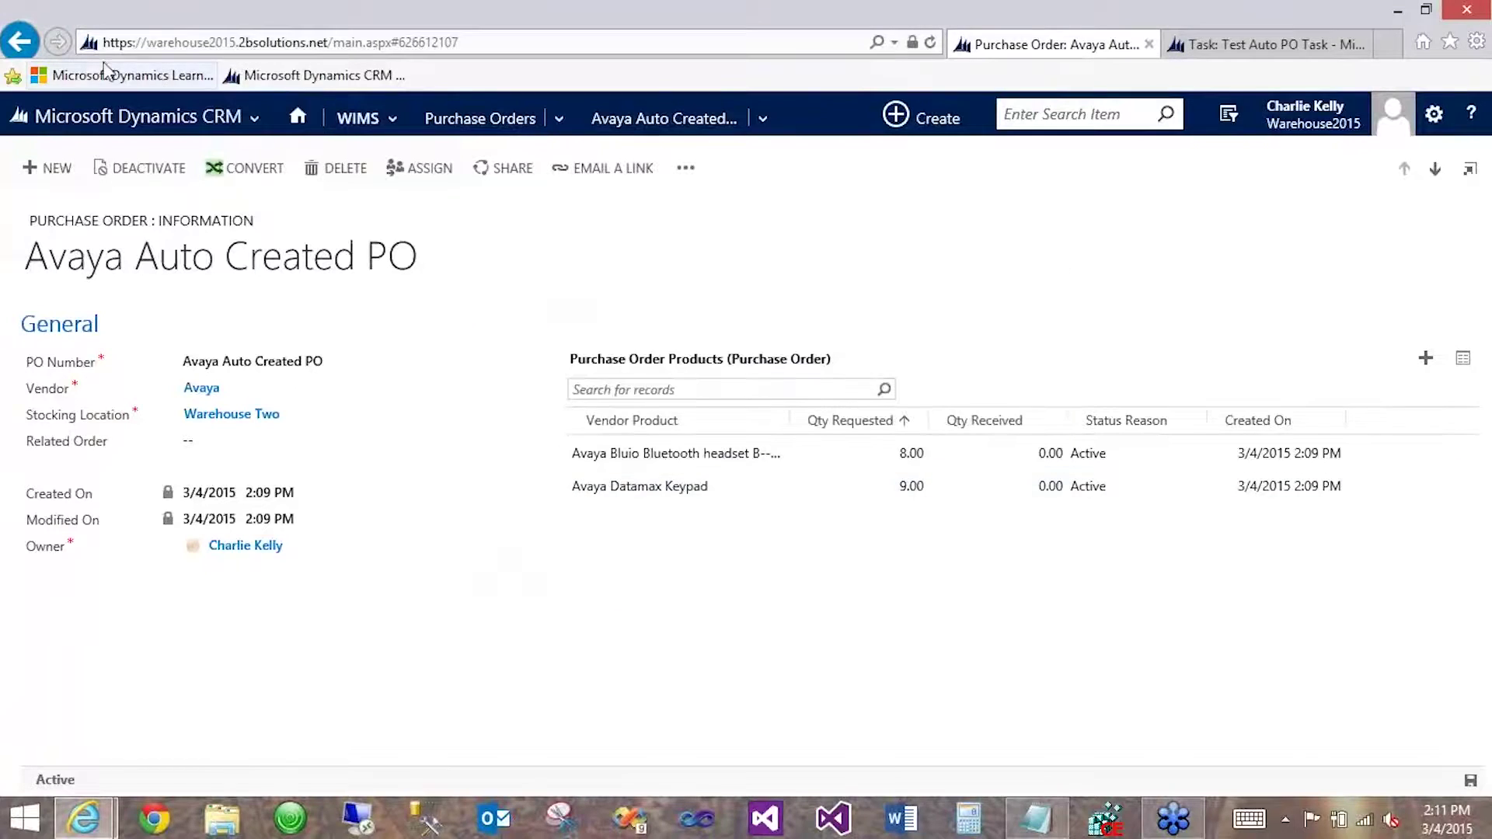
pyautogui.click(357, 120)
pyautogui.click(147, 222)
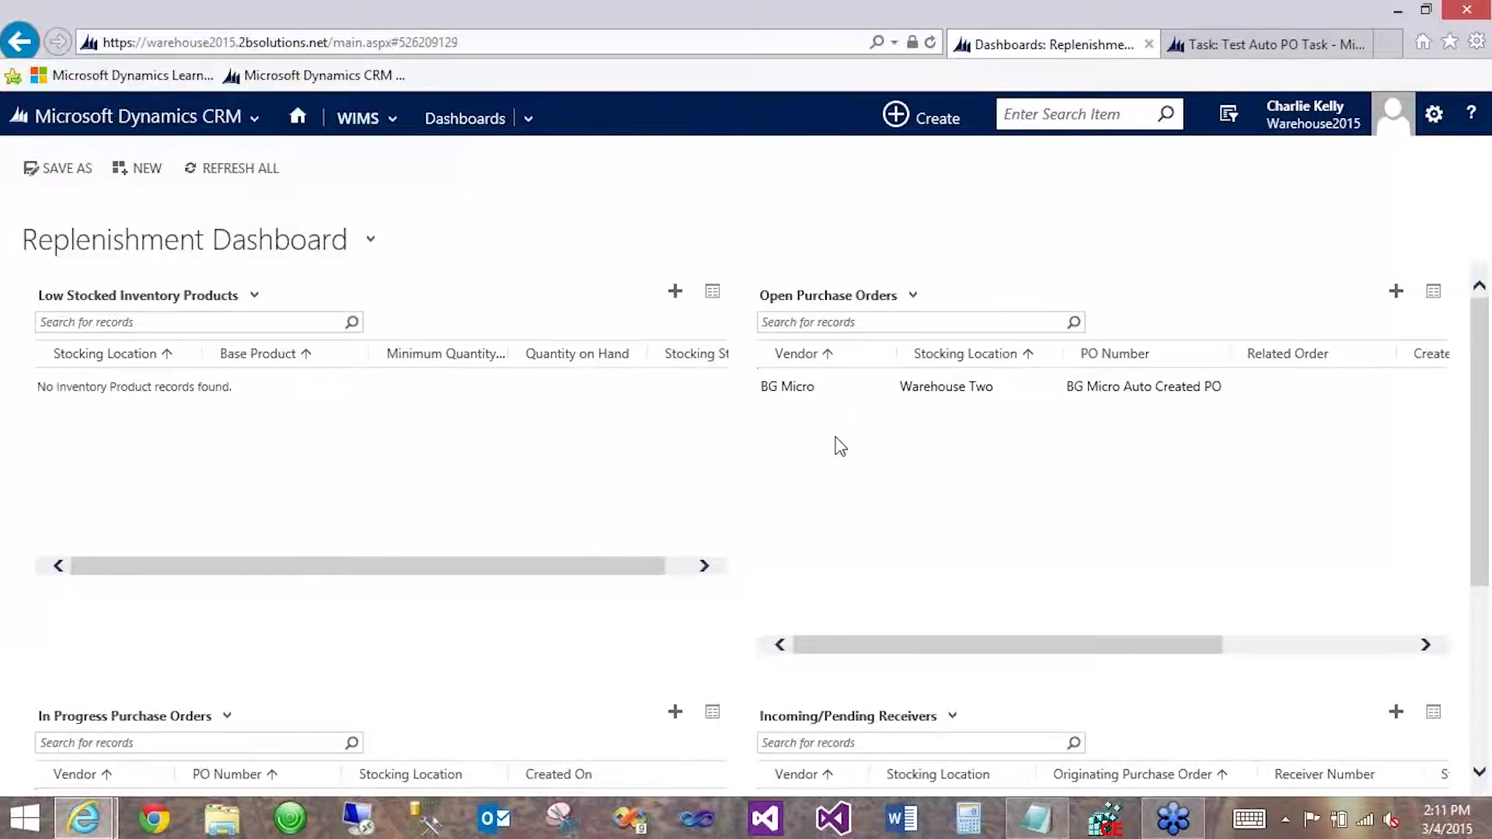
# Examine where the converted Avaya purchase order and its receiver are listed across the Replenishment Dashboard's stock, purchase order and receiver lists
pyautogui.scroll(-4, 837, 445)
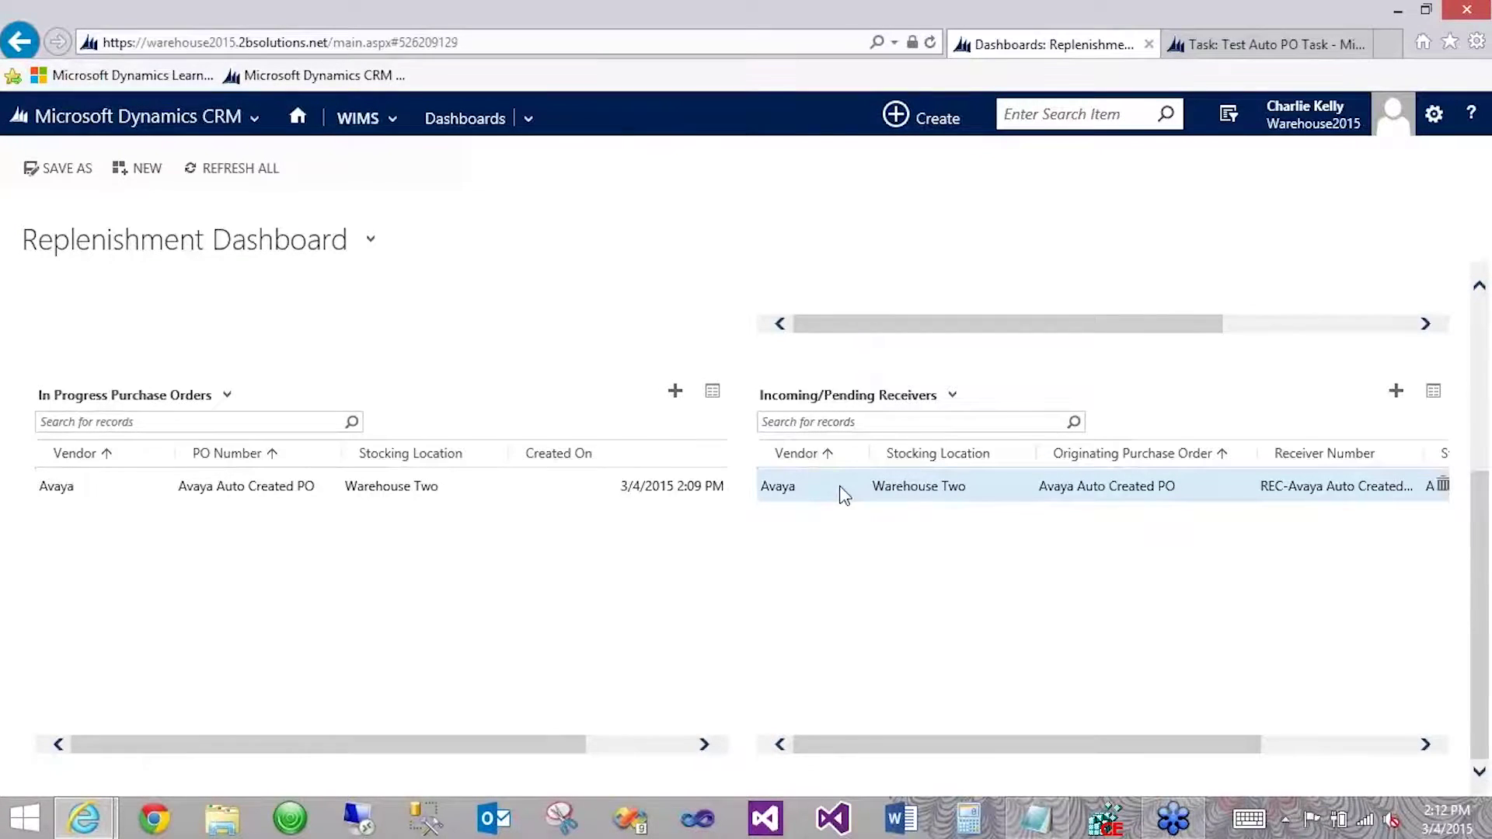
pyautogui.scroll(3, 843, 494)
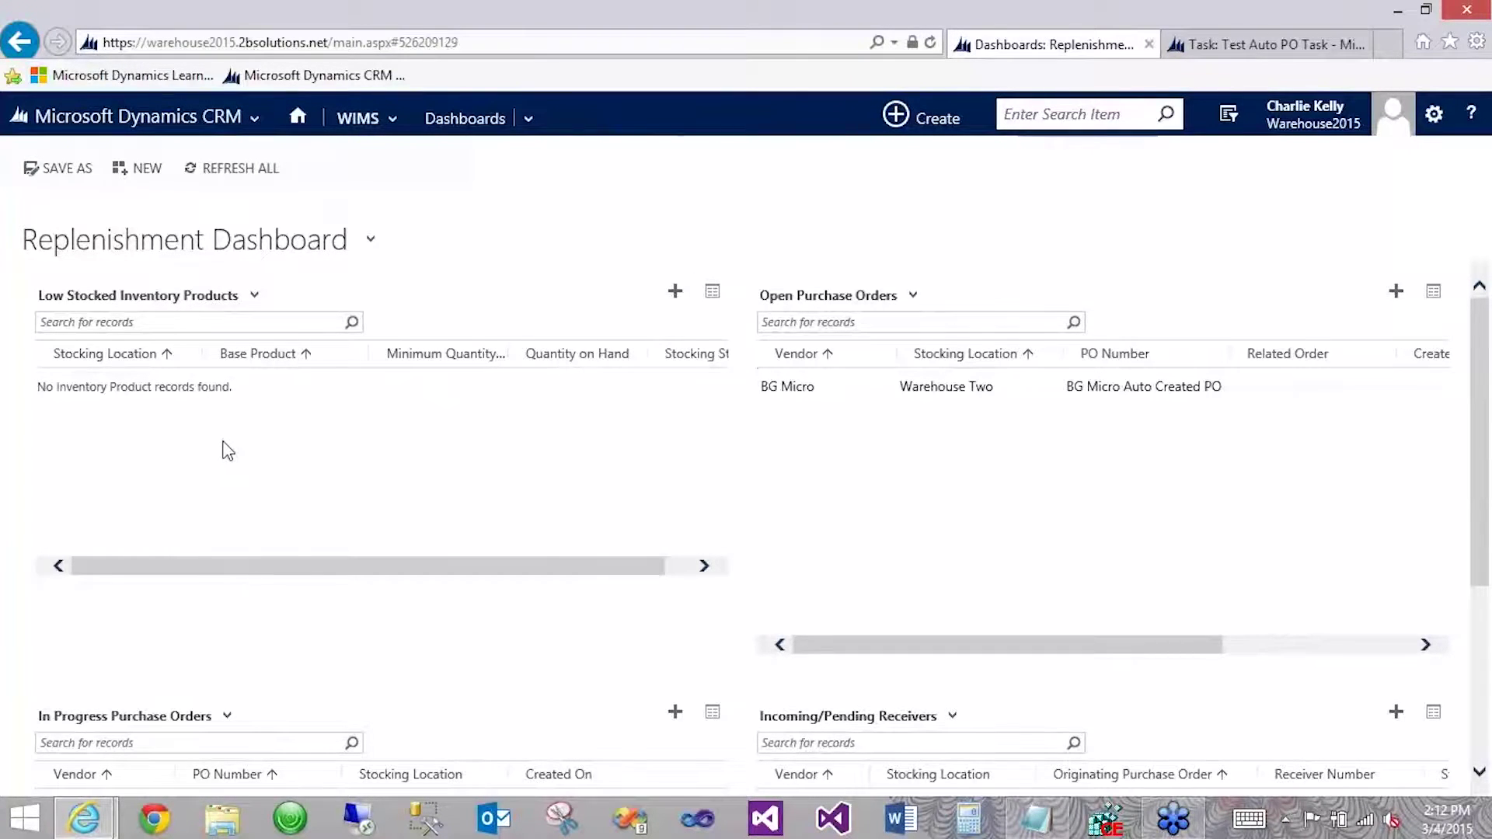
pyautogui.scroll(-1, 225, 451)
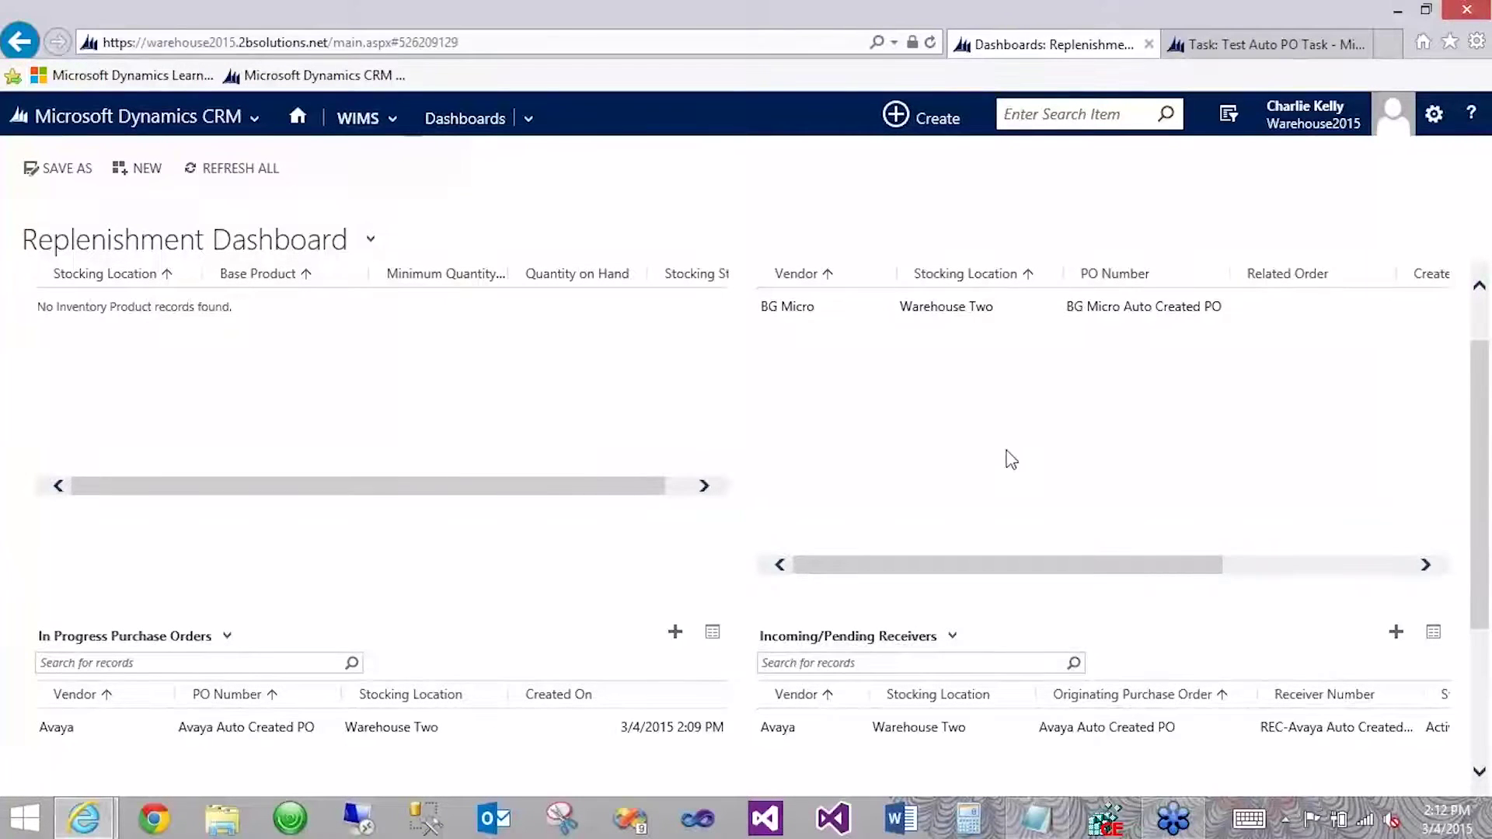
pyautogui.scroll(-3, 1006, 455)
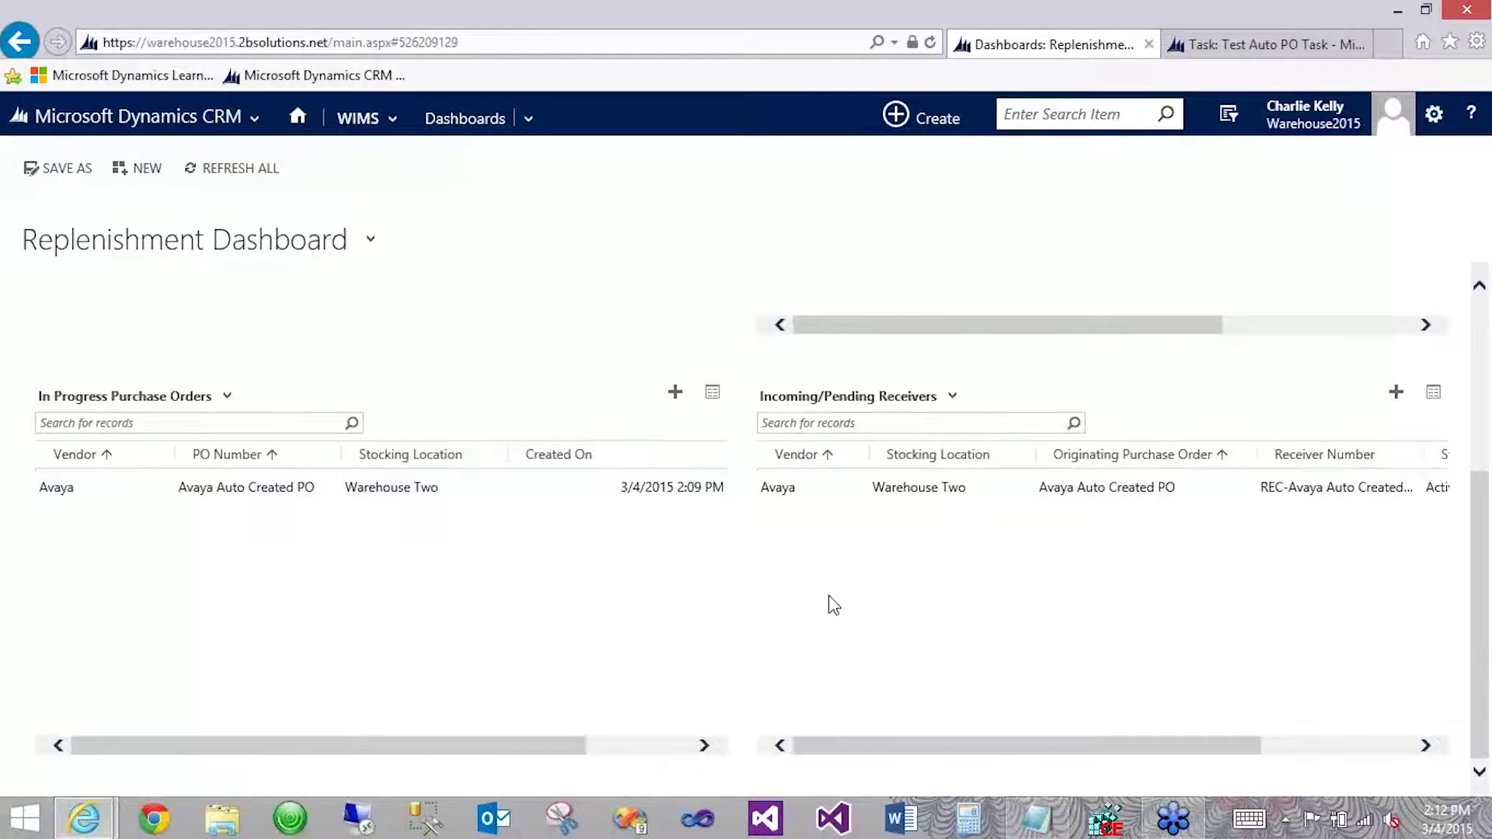
pyautogui.scroll(4, 715, 612)
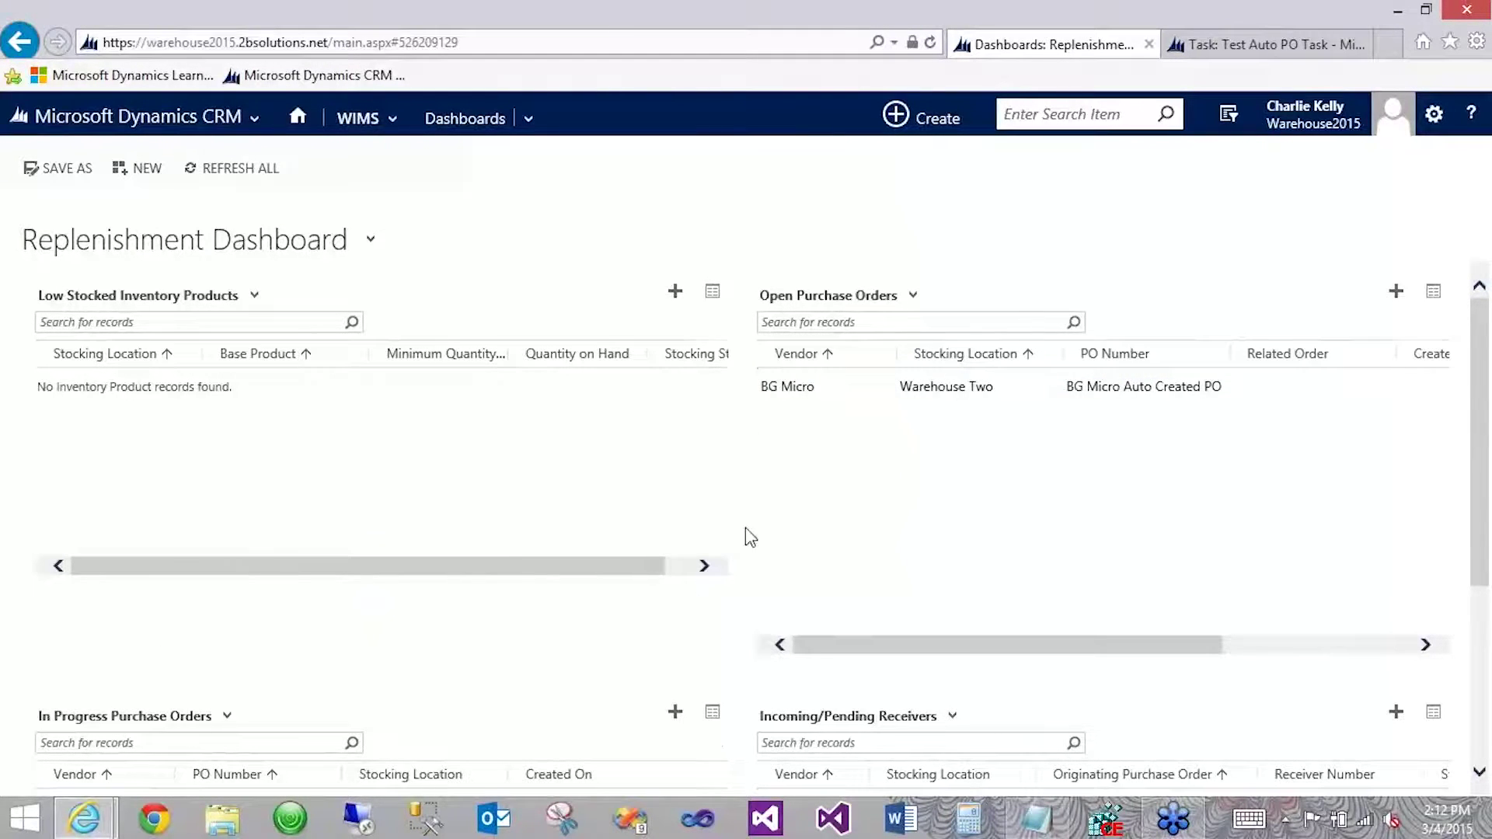
pyautogui.scroll(-1, 745, 544)
pyautogui.scroll(-1, 744, 552)
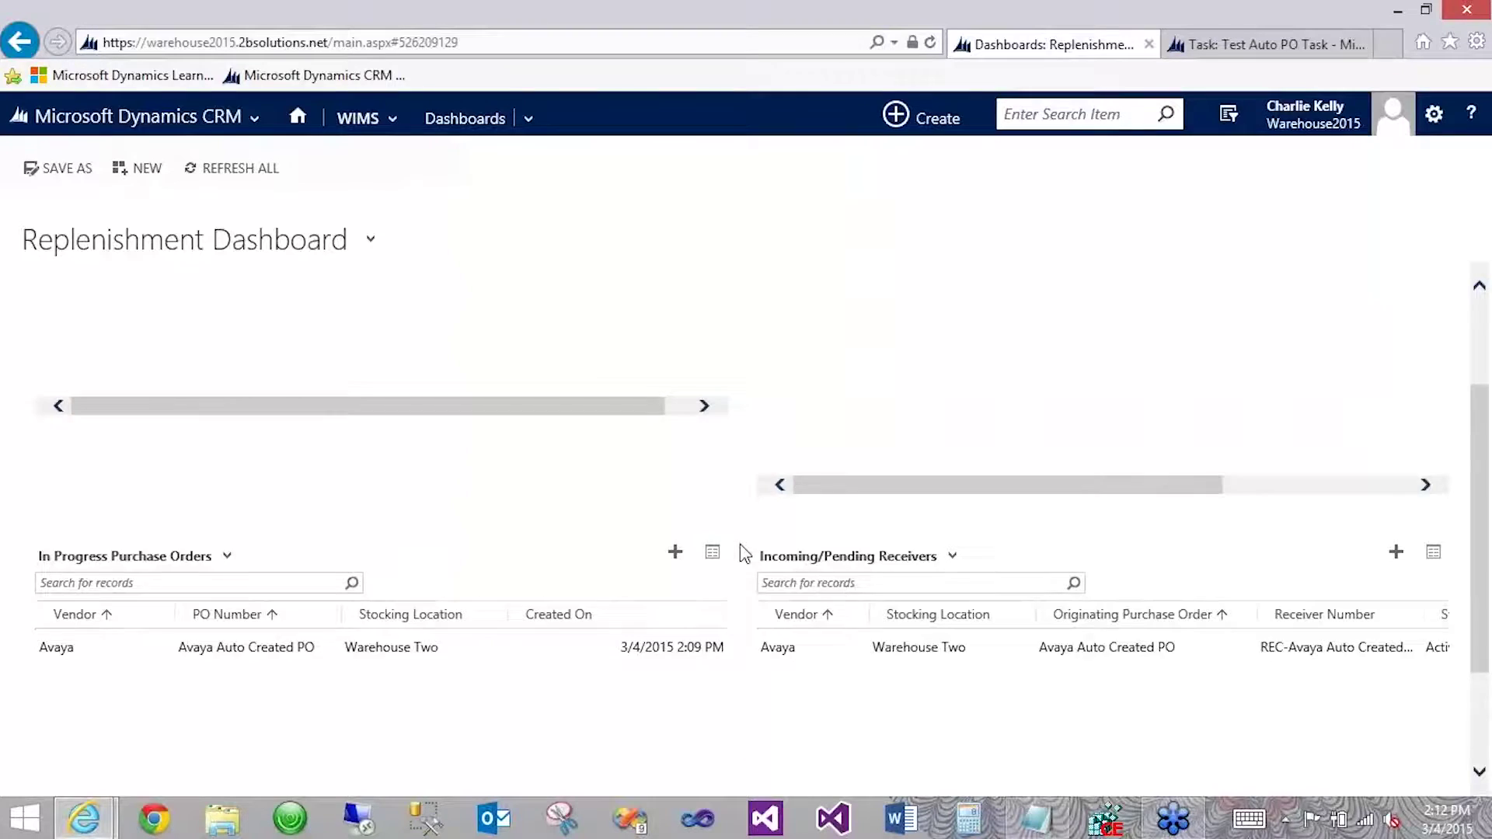
pyautogui.scroll(-1, 744, 552)
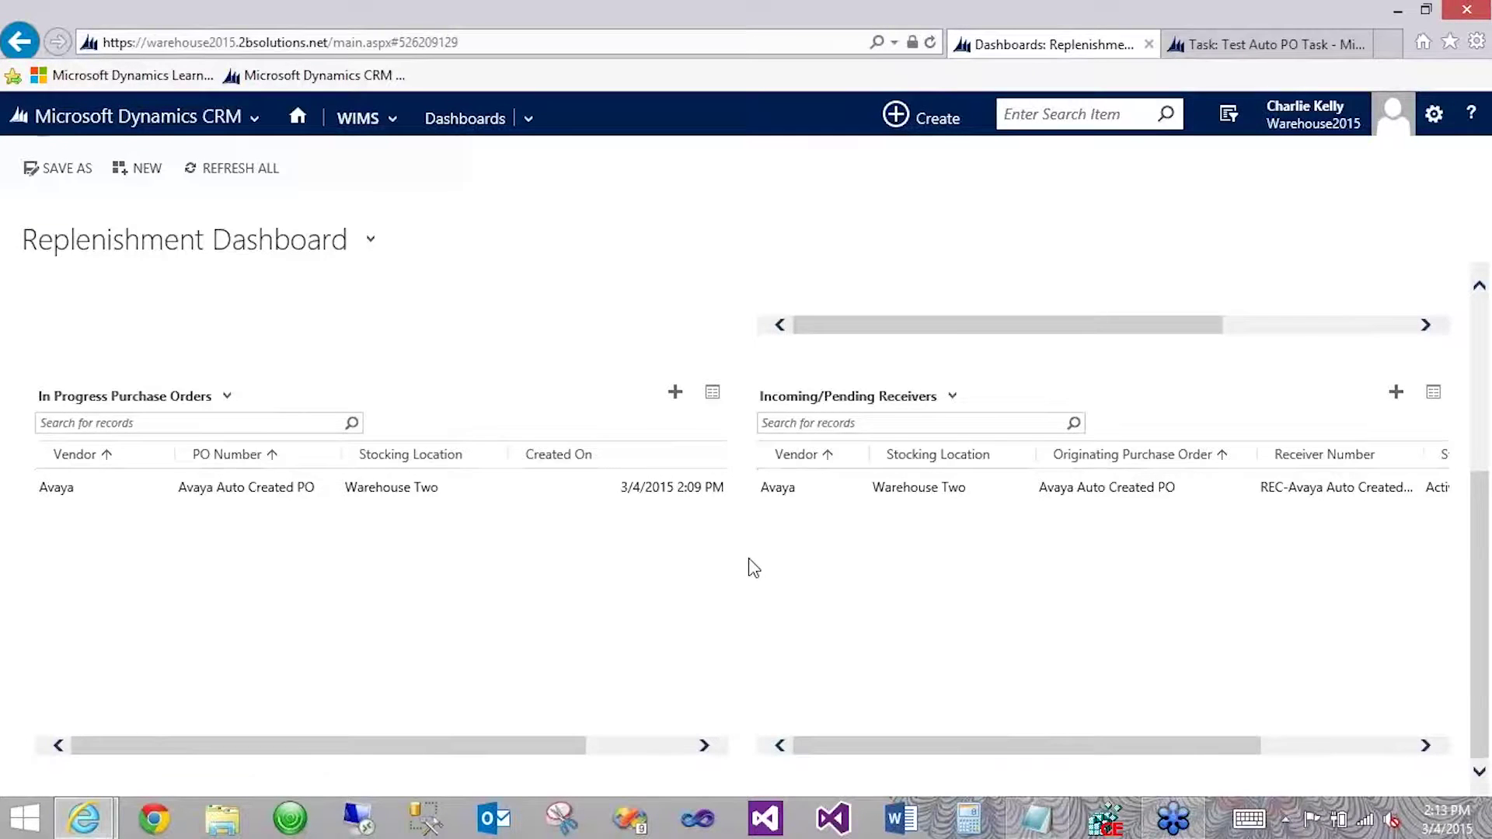
pyautogui.scroll(4, 754, 567)
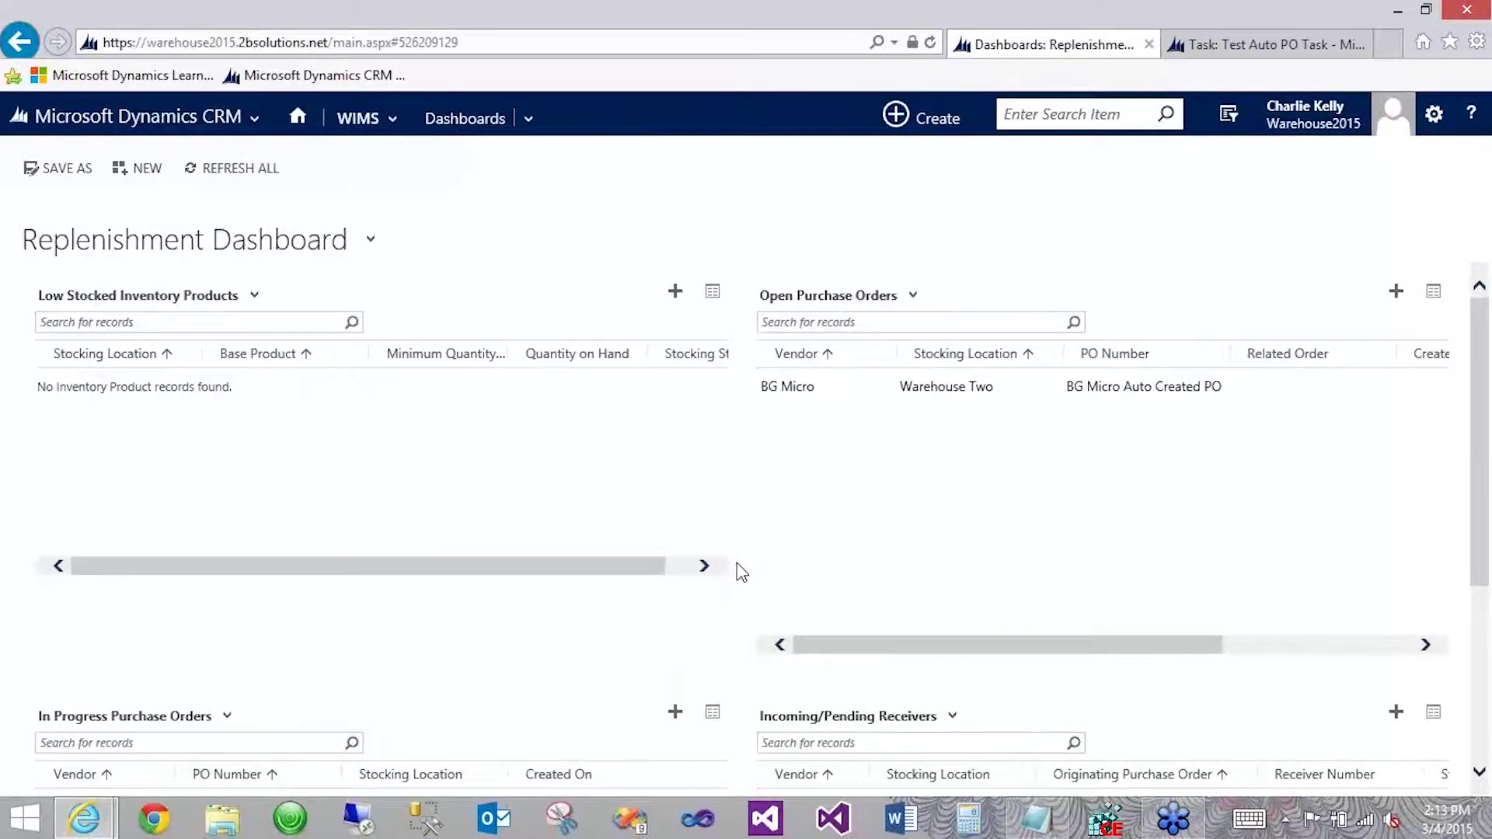
pyautogui.scroll(-3, 740, 573)
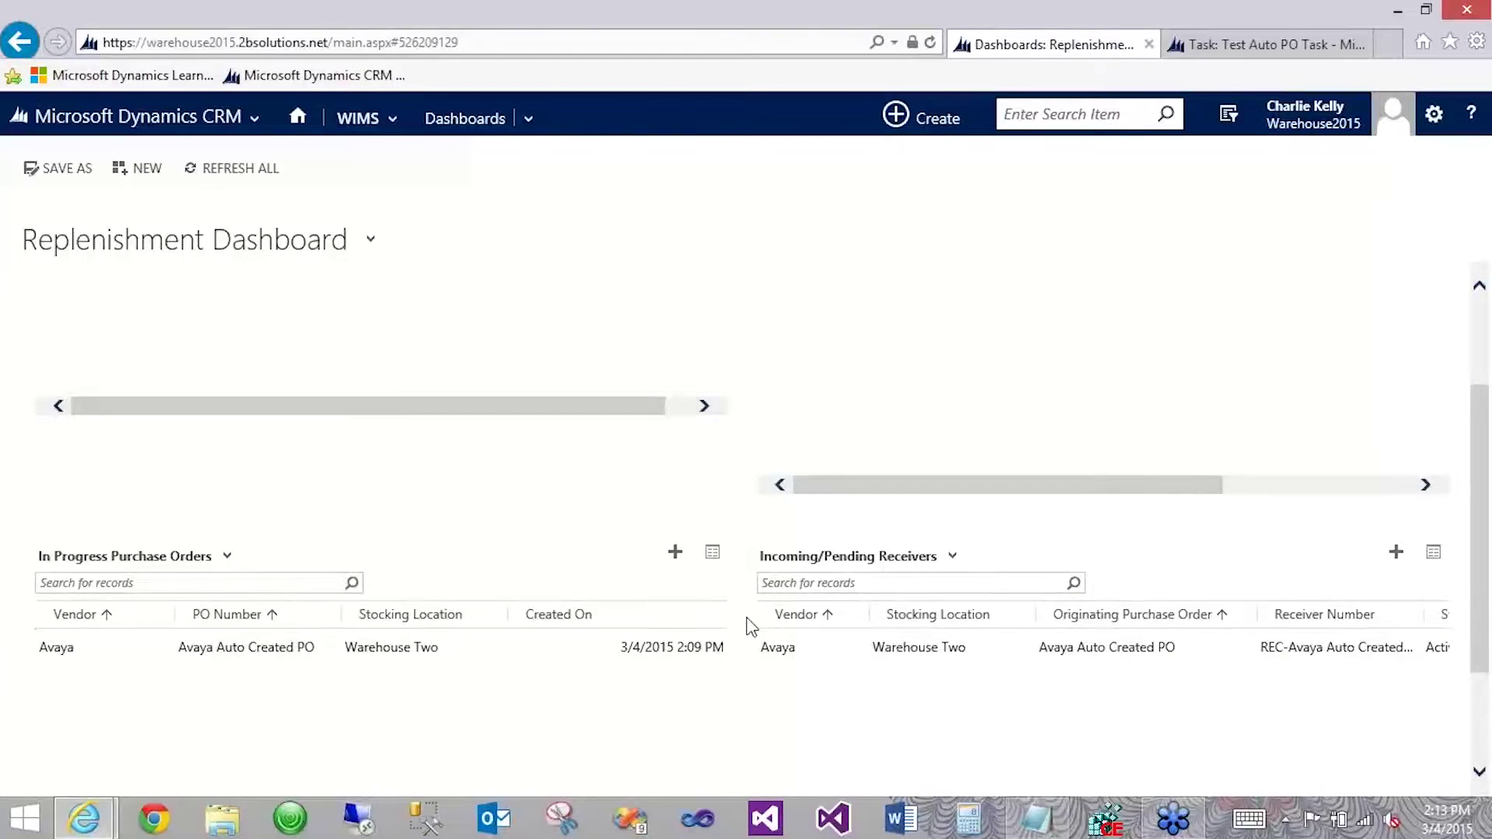
pyautogui.scroll(-1, 750, 626)
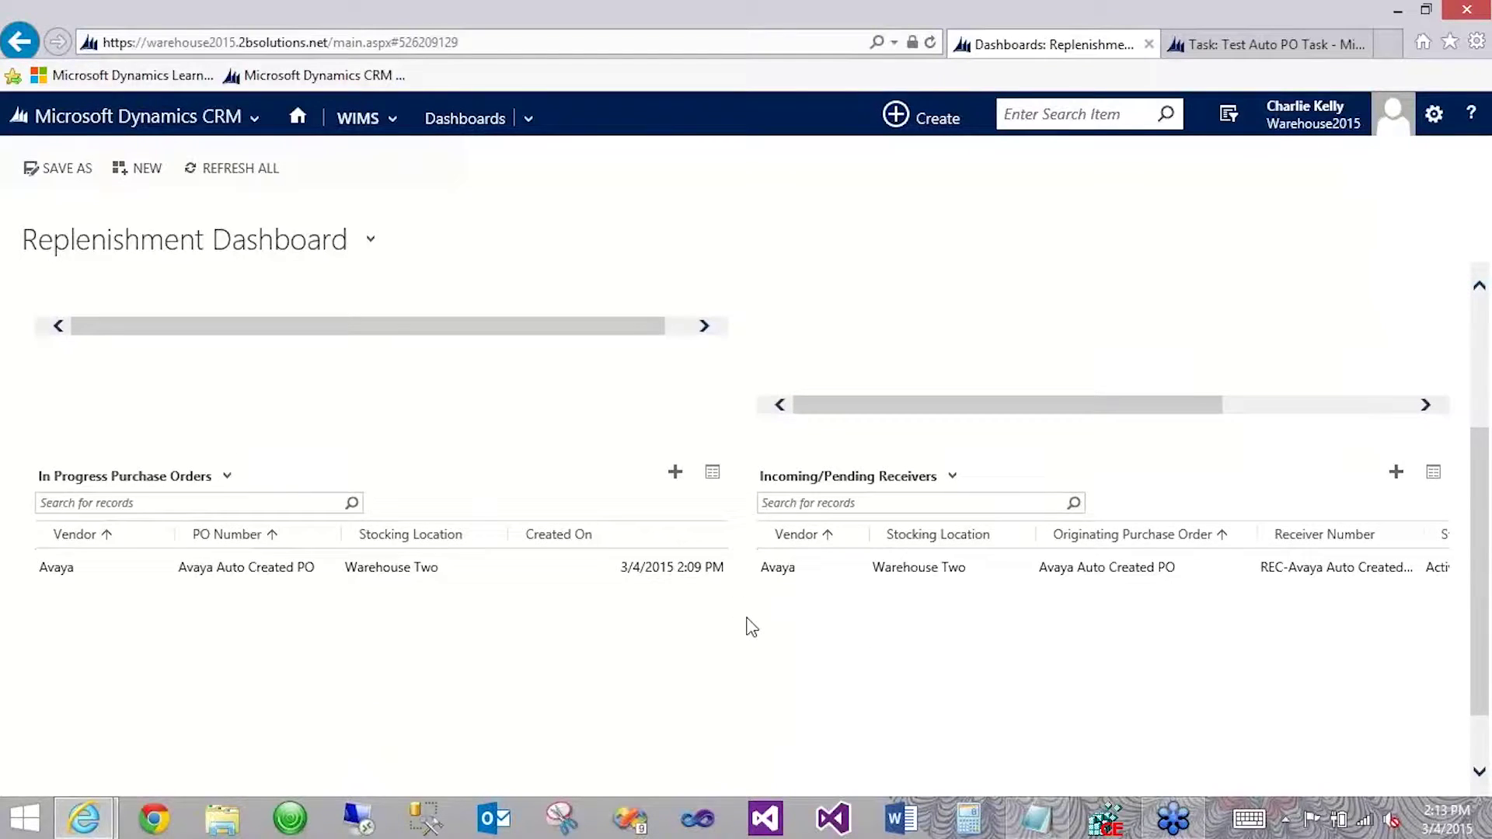
pyautogui.scroll(-1, 751, 626)
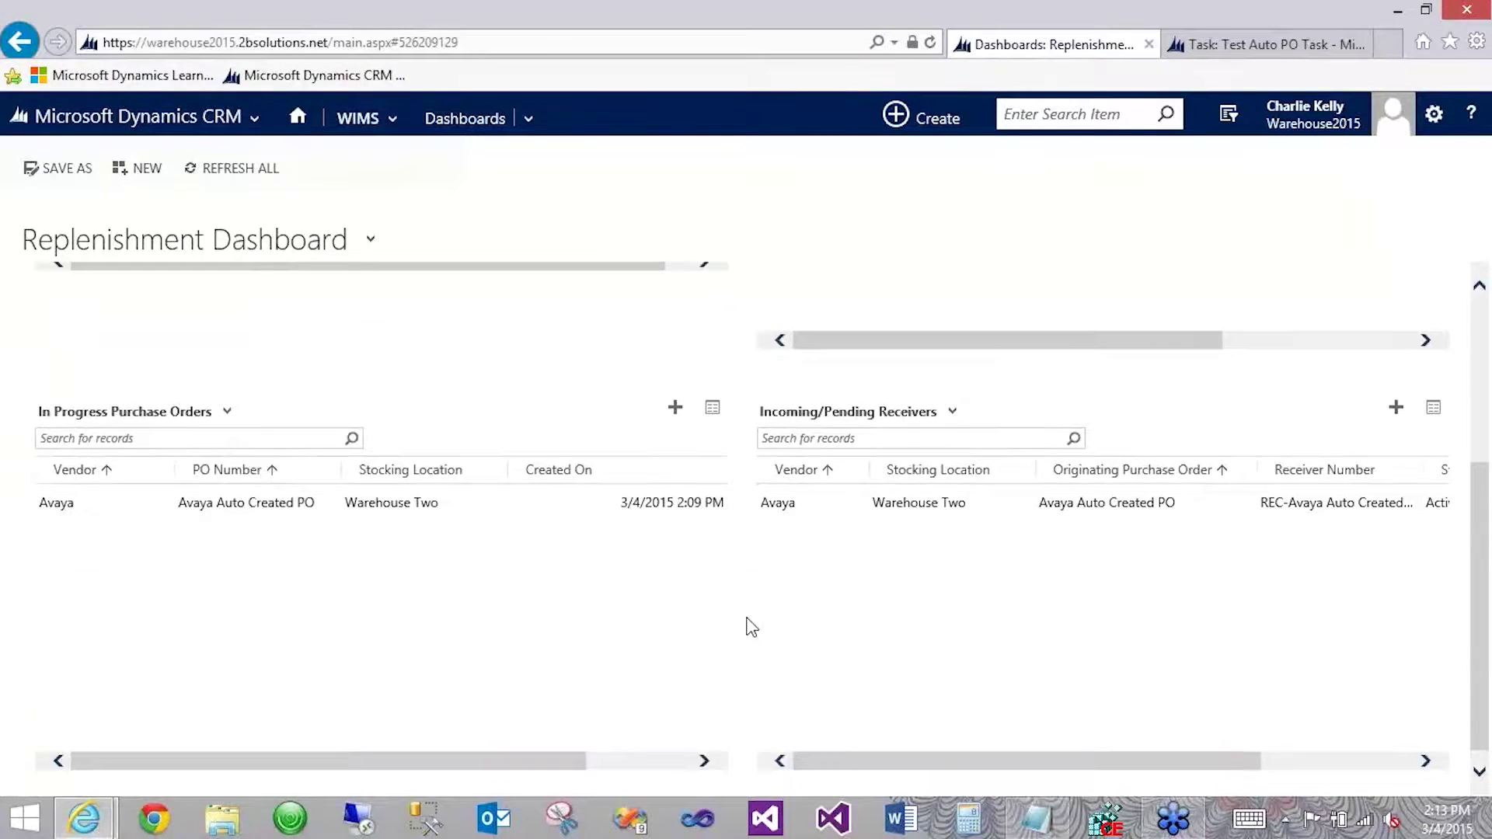
pyautogui.scroll(-1, 1001, 501)
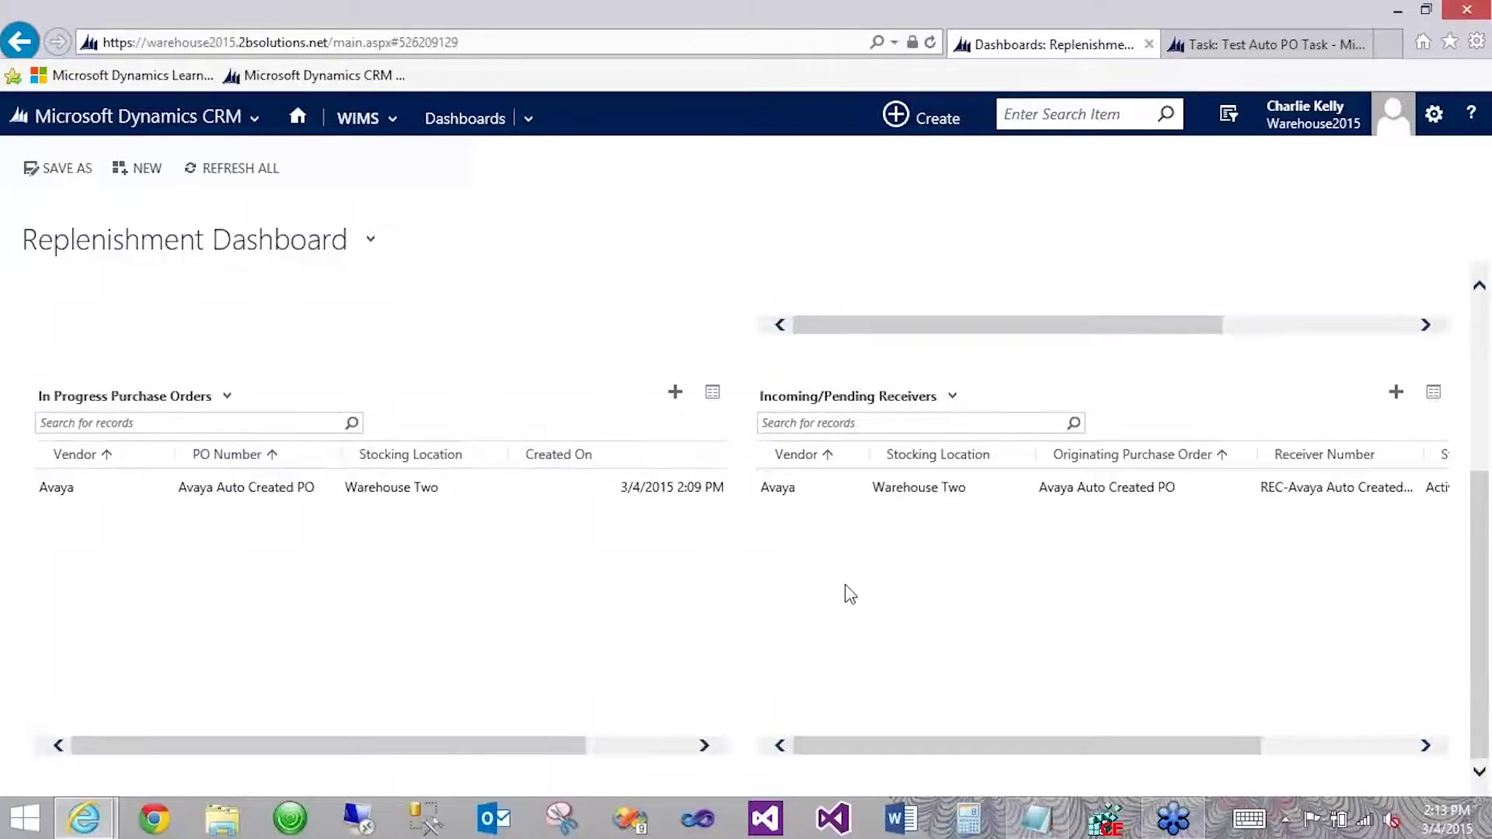
pyautogui.scroll(3, 777, 614)
pyautogui.scroll(1, 749, 600)
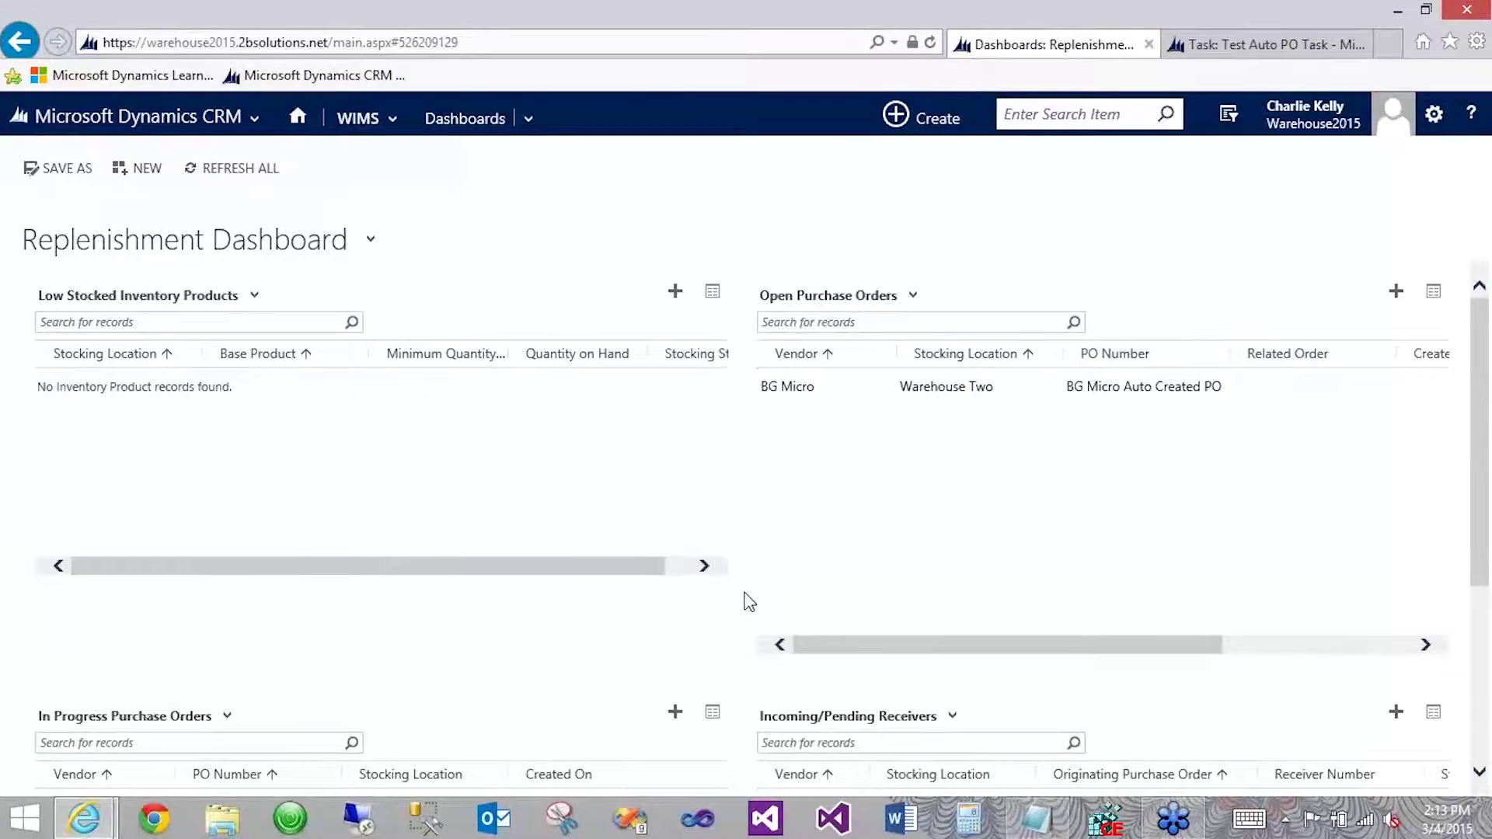
pyautogui.scroll(-1, 748, 601)
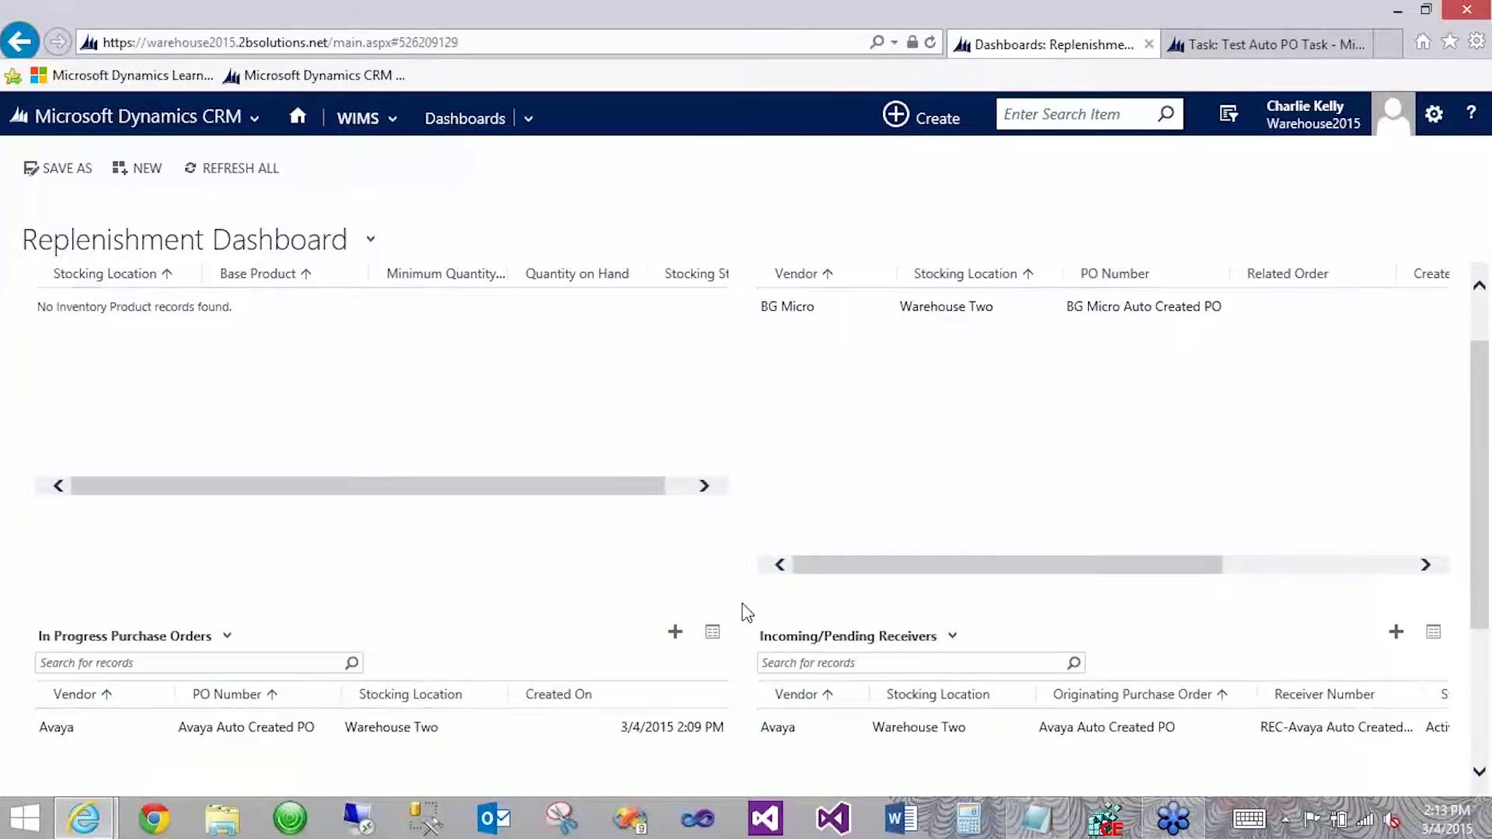